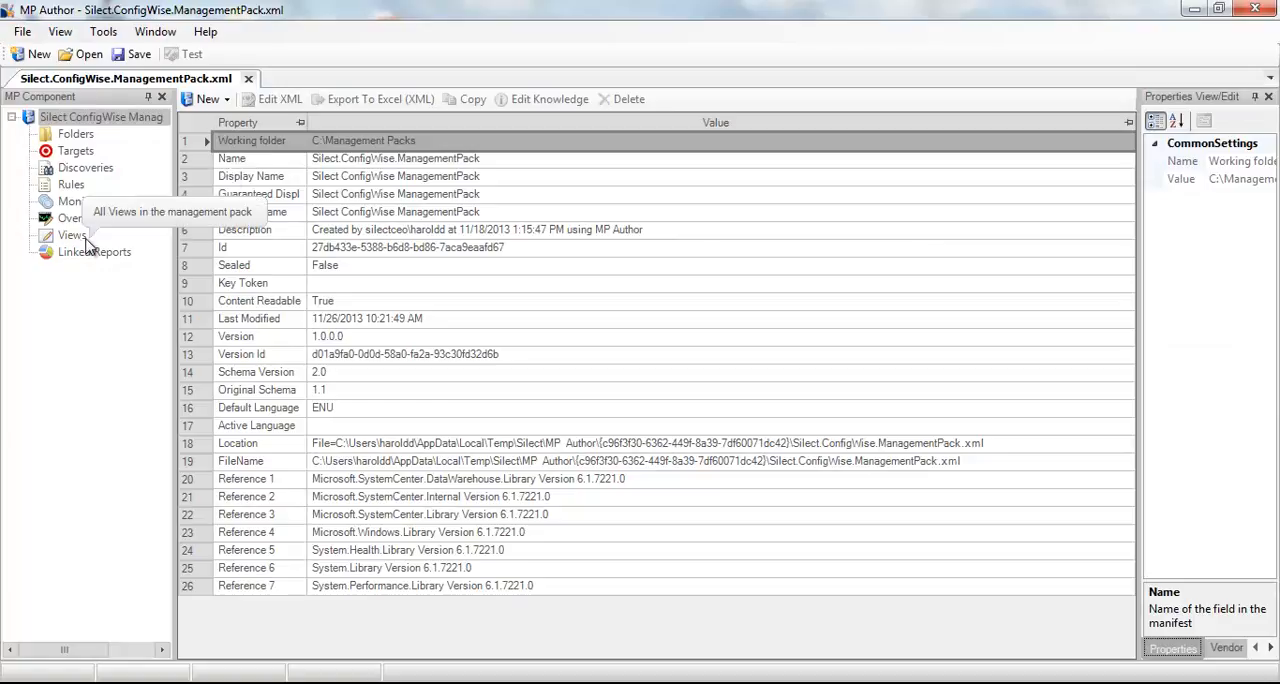
- Show the management pack's views, select the existing performance view and widen the properties pane
{"action": "left_click", "coordinate": [71, 238]}
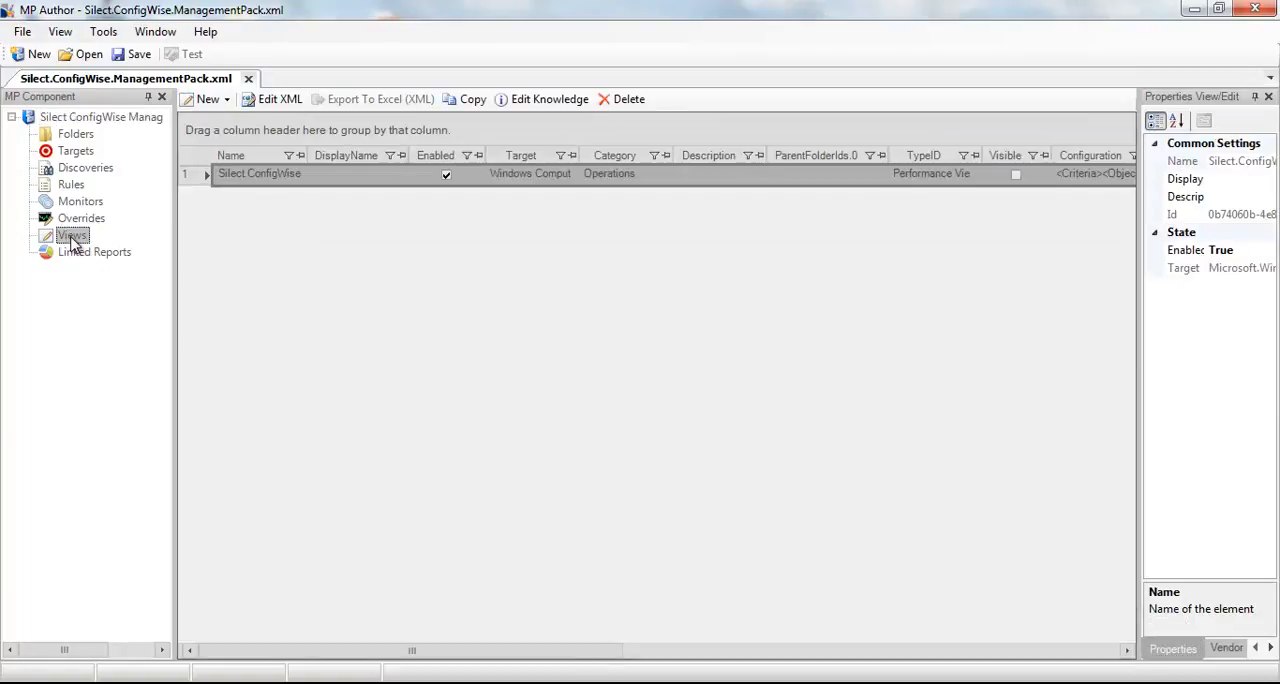
{"action": "left_click", "coordinate": [262, 176]}
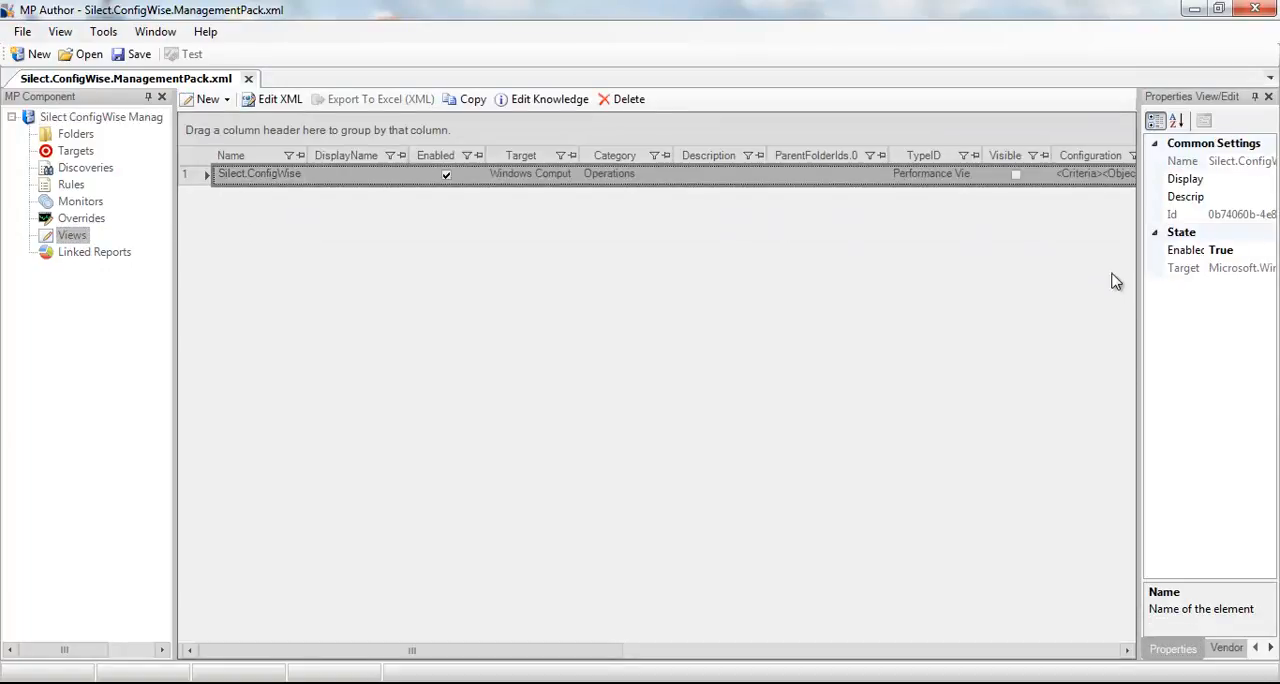
{"action": "left_click_drag", "start_coordinate": [1141, 290], "coordinate": [1005, 316]}
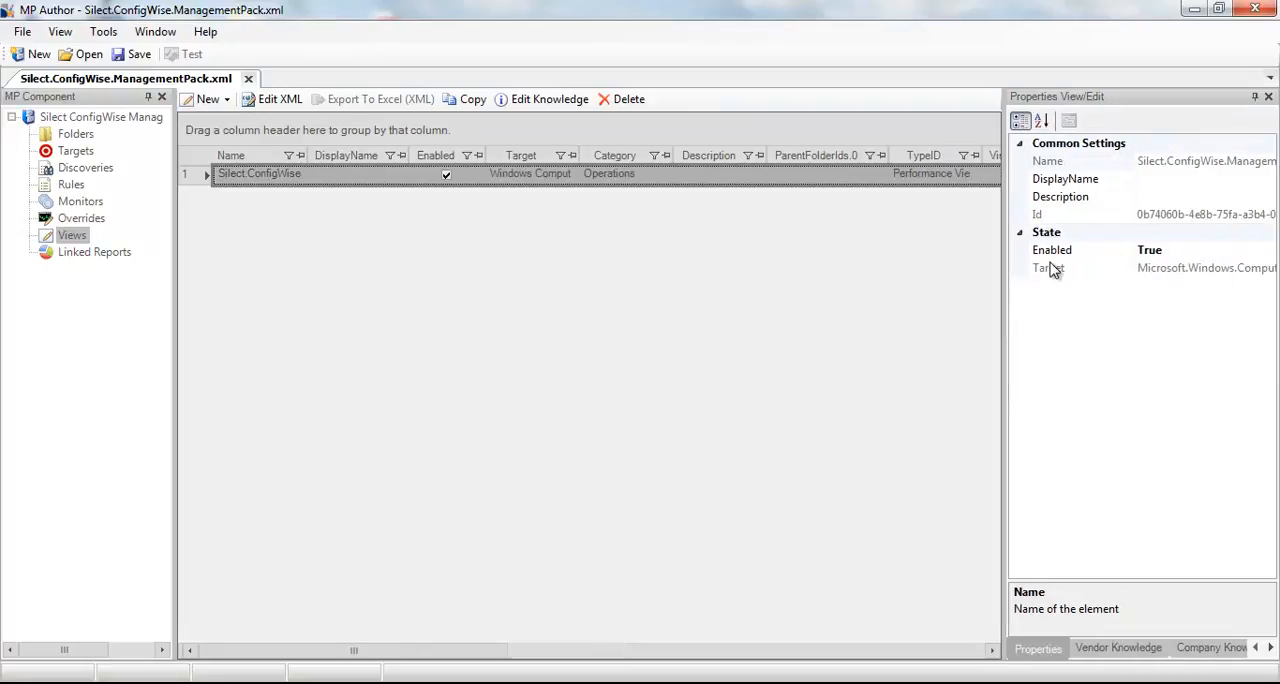
- Start a new performance view using computer SILECTCEO, folder Microsoft.SystemCenter.ViewFolder.Root and category Operations
{"action": "right_click", "coordinate": [70, 238]}
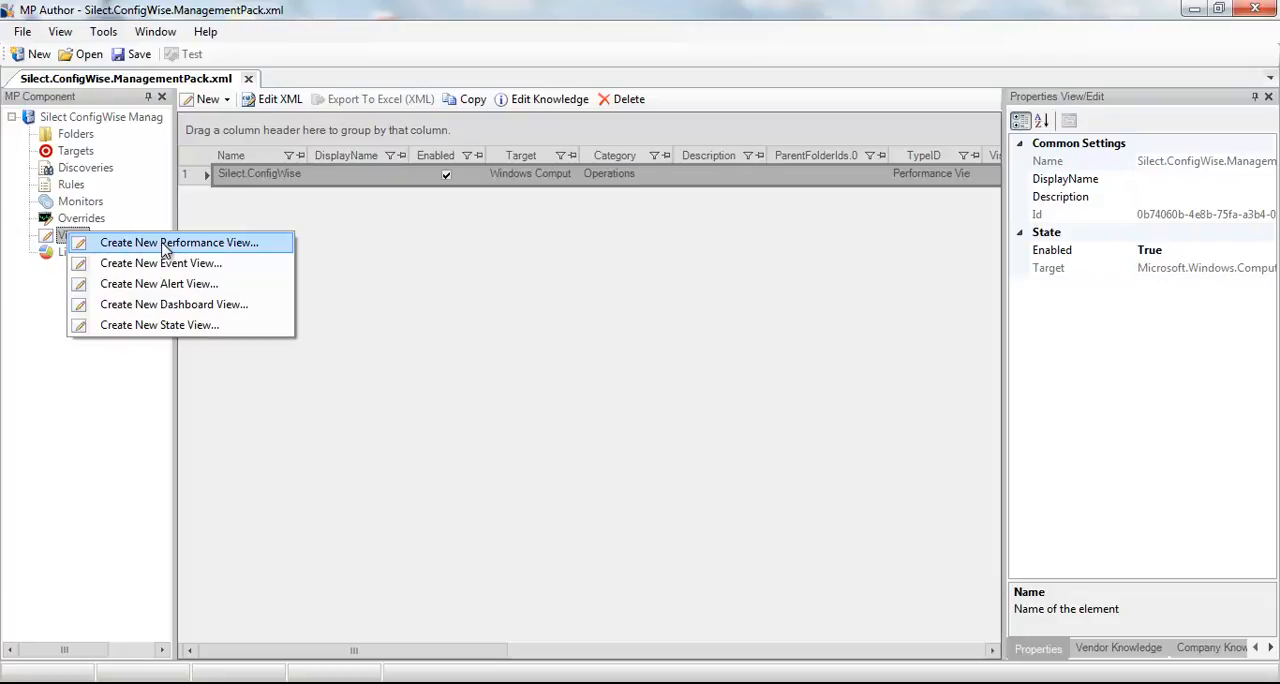
{"action": "left_click", "coordinate": [165, 245]}
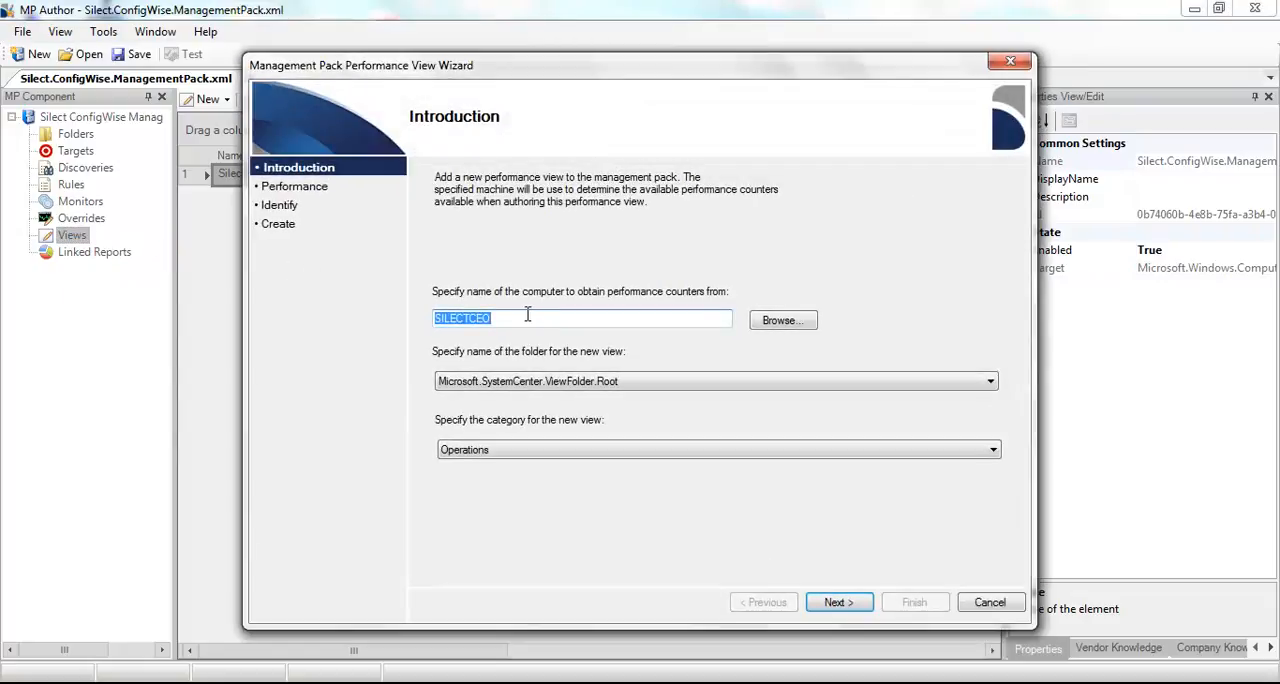
{"action": "left_click", "coordinate": [525, 315]}
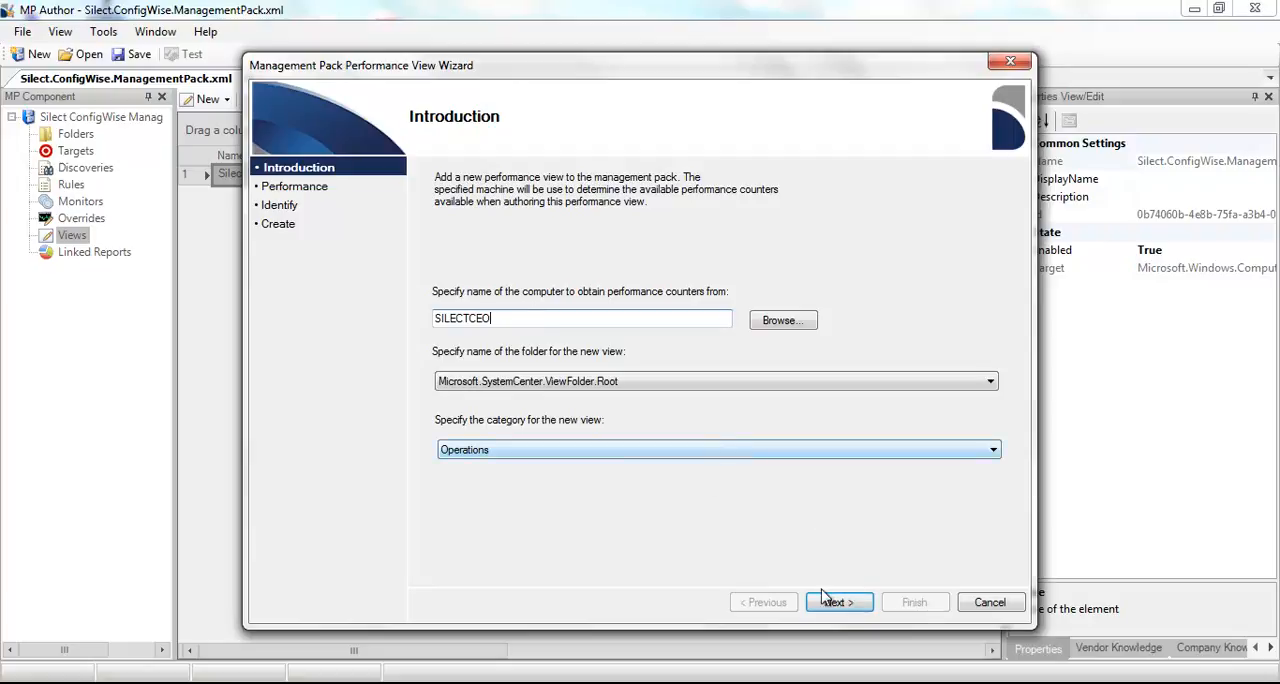
{"action": "left_click", "coordinate": [843, 602]}
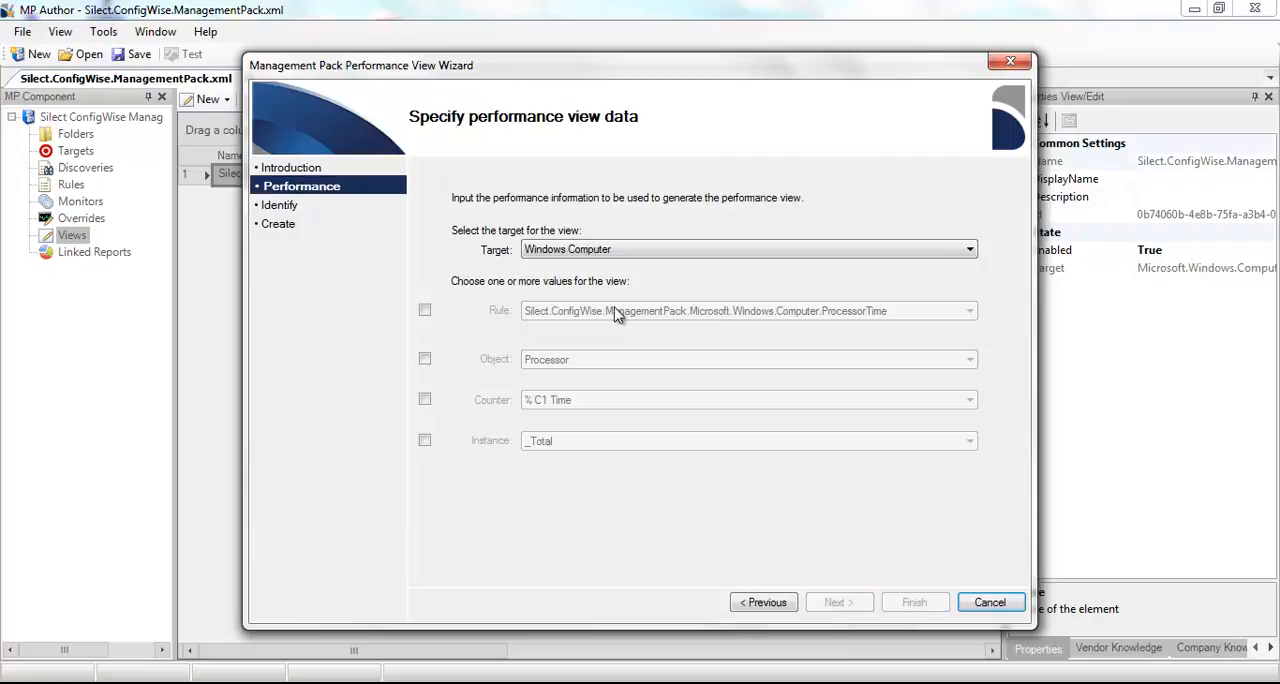
- Base the performance view on the Windows Computer ProcessorTime rule, the Server object and the Server Sessions counter
{"action": "left_click", "coordinate": [424, 312]}
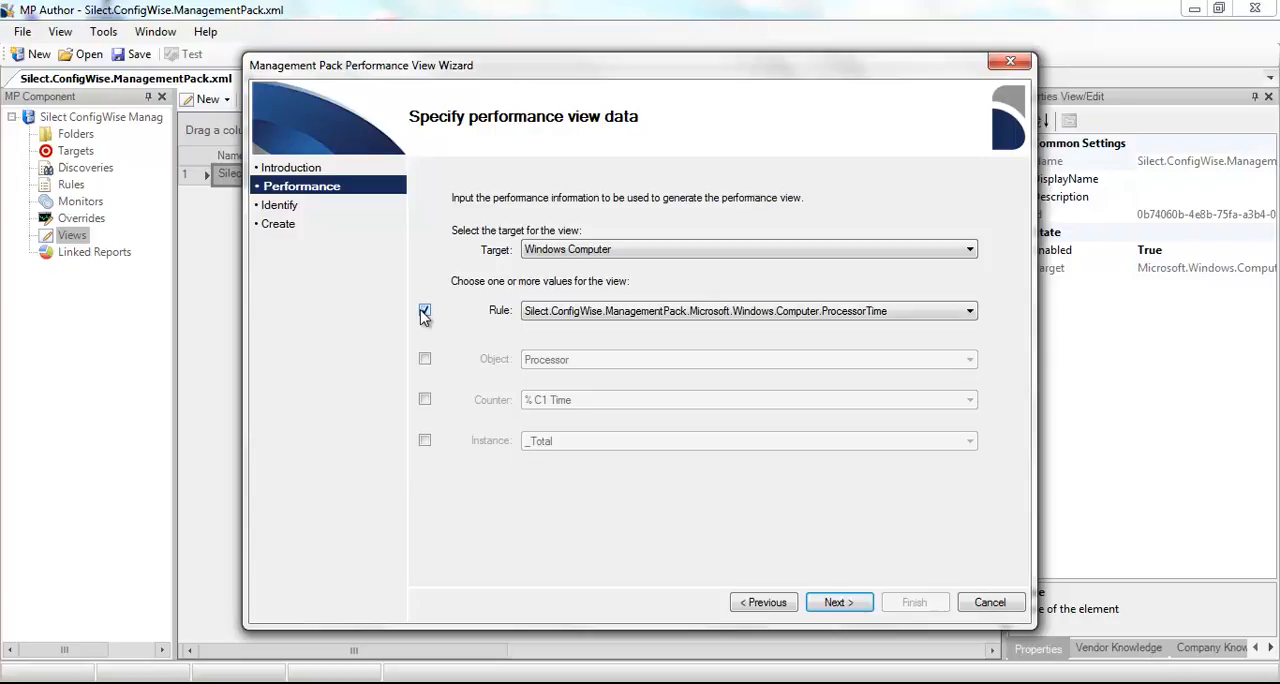
{"action": "left_click", "coordinate": [425, 362]}
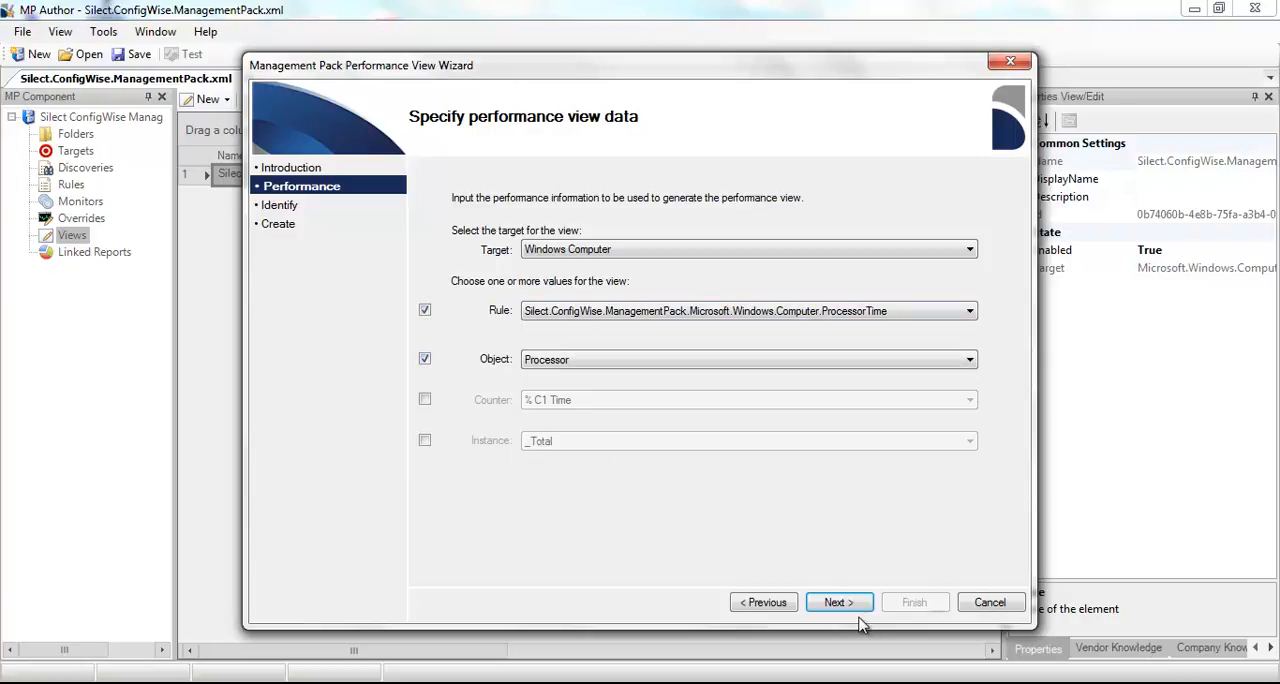
{"action": "left_click", "coordinate": [726, 360]}
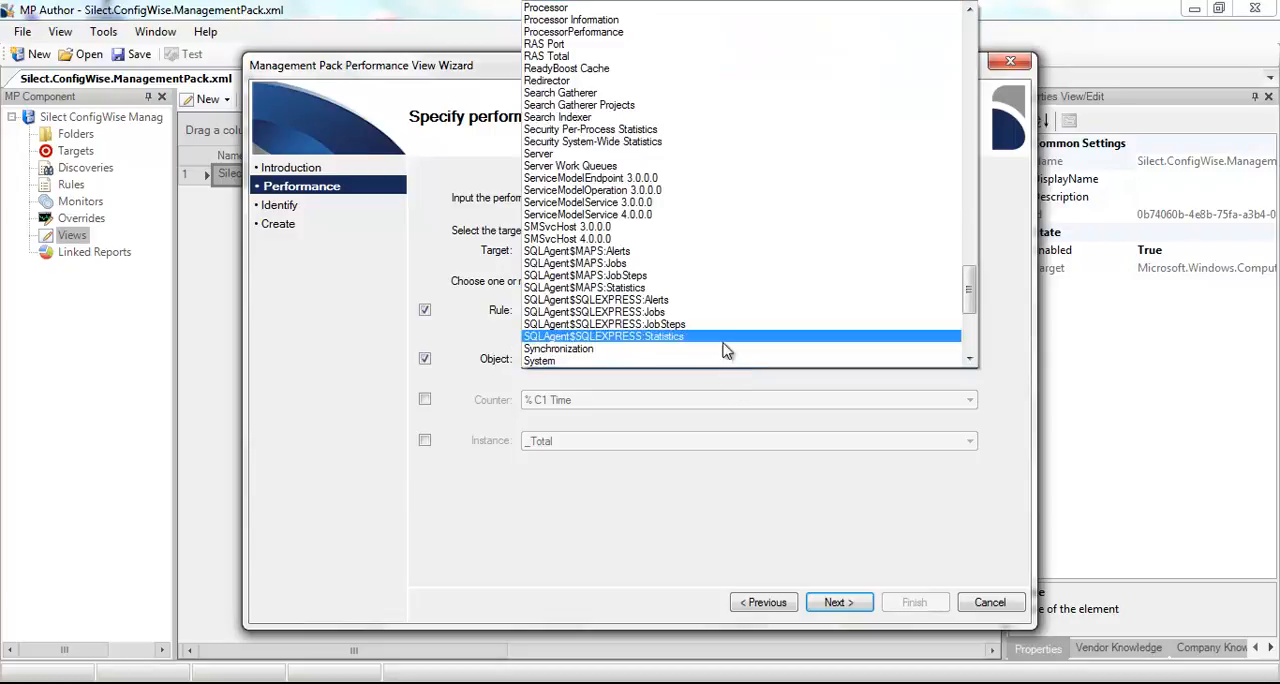
{"action": "left_click", "coordinate": [690, 154]}
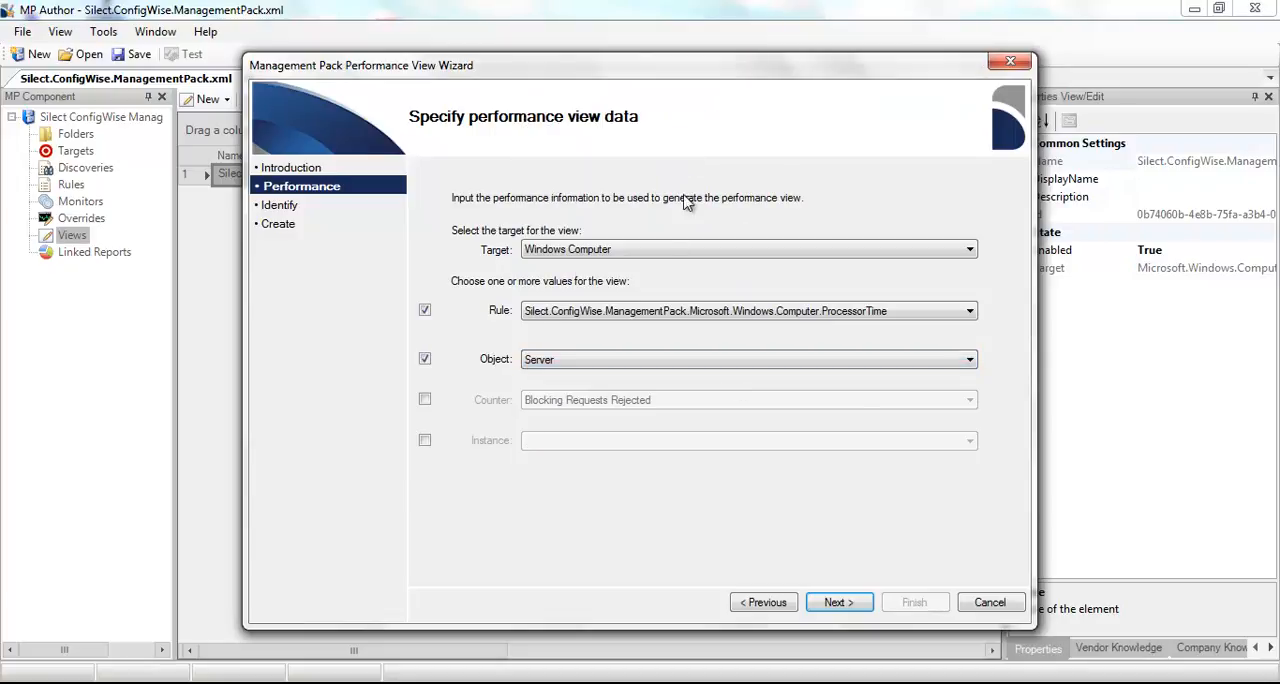
{"action": "left_click", "coordinate": [425, 399]}
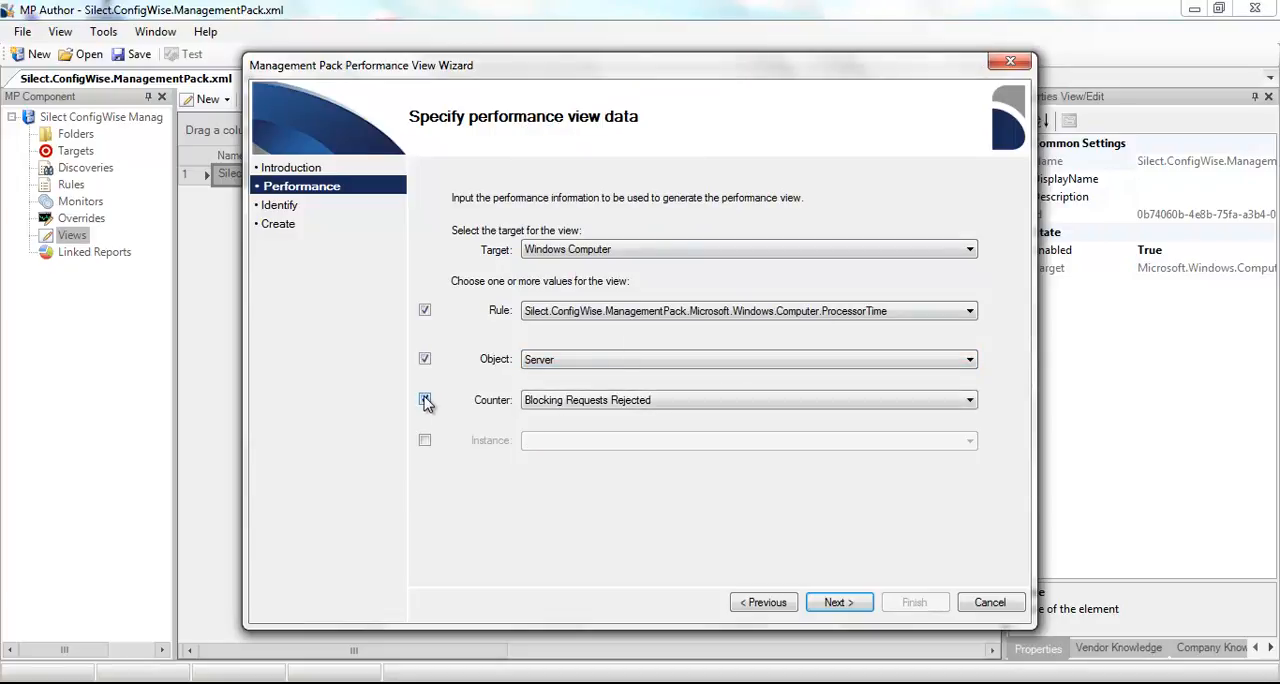
{"action": "left_click", "coordinate": [750, 406]}
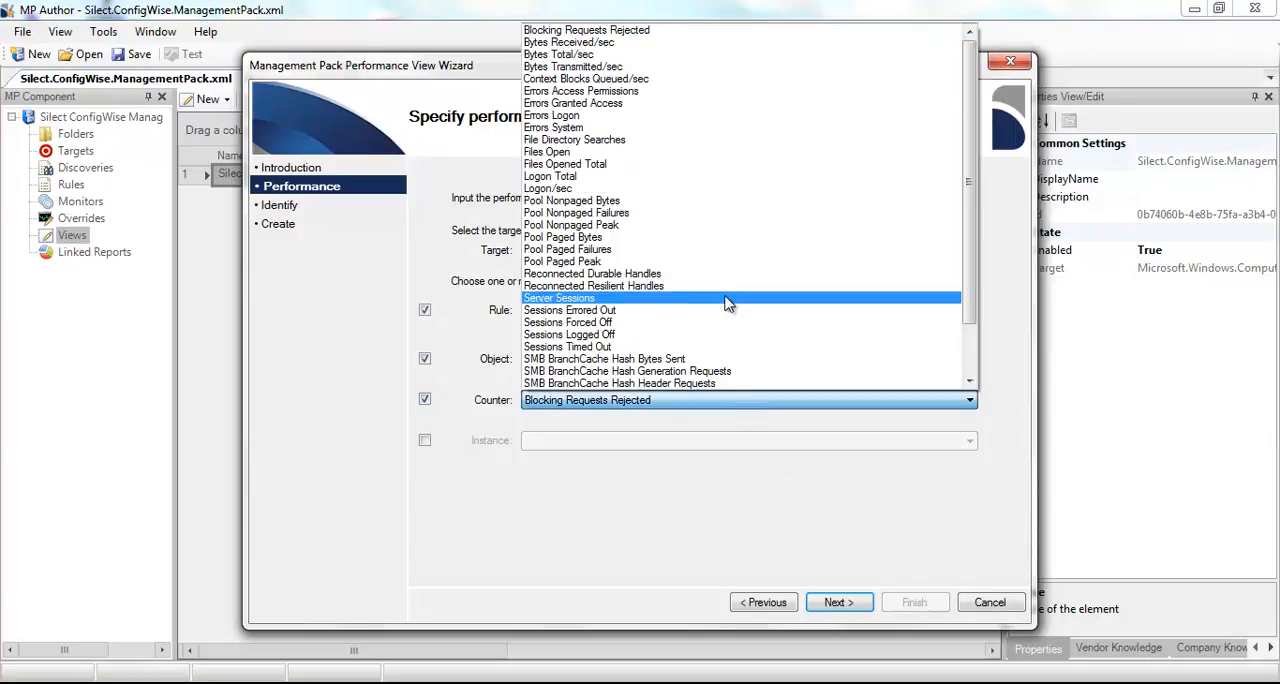
{"action": "left_click", "coordinate": [728, 300]}
- Create the performance view with its default name and description, and widen the Name column to fit the full view names
{"action": "left_click", "coordinate": [844, 602]}
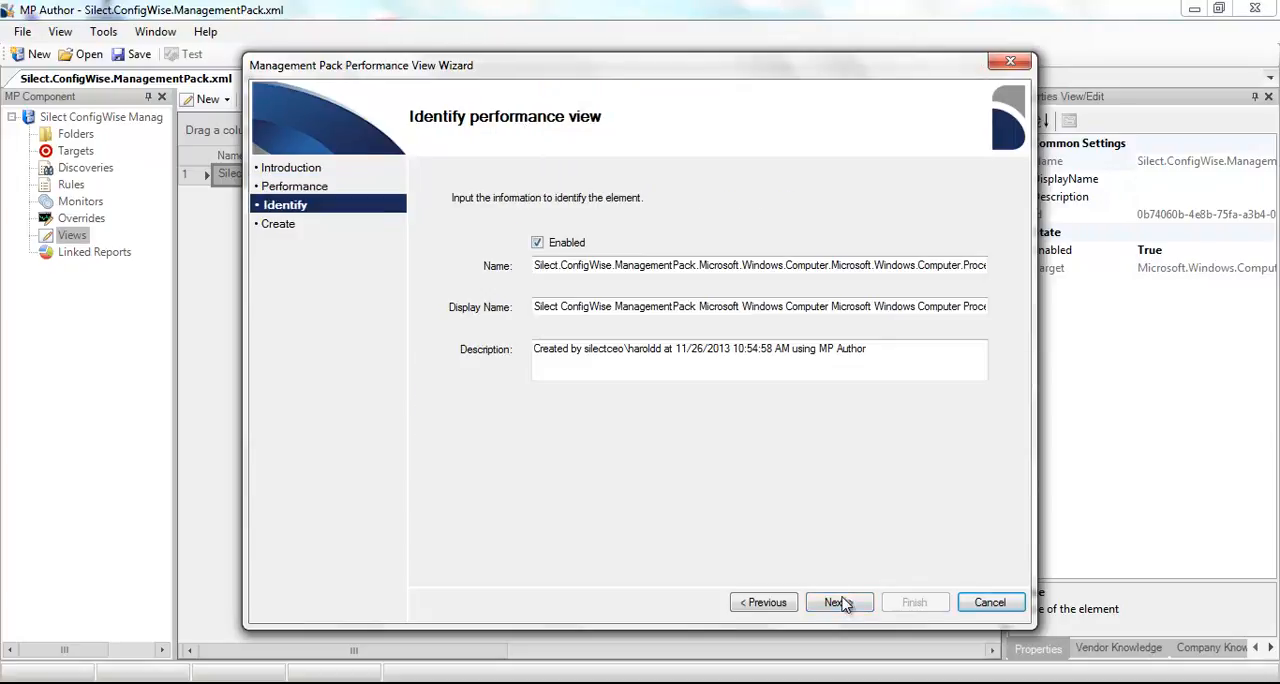
{"action": "left_click", "coordinate": [843, 602]}
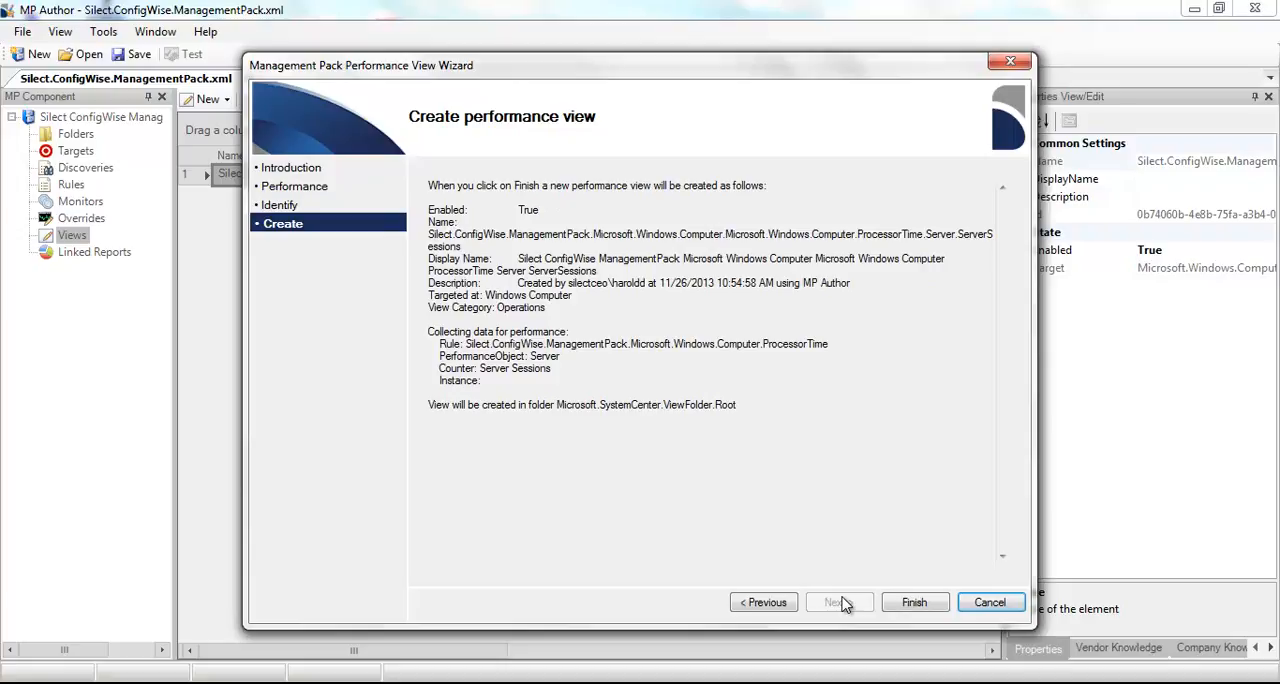
{"action": "left_click", "coordinate": [915, 602]}
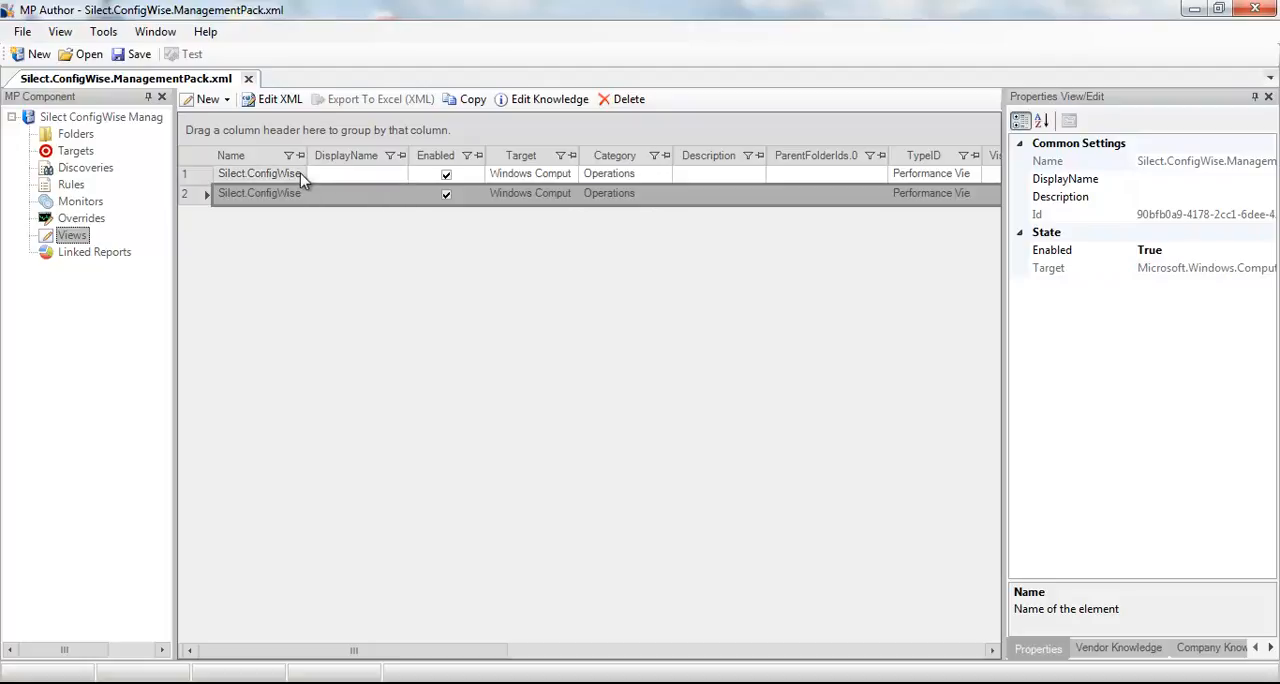
{"action": "left_click_drag", "start_coordinate": [308, 156], "coordinate": [437, 174]}
{"action": "double_click", "coordinate": [436, 156]}
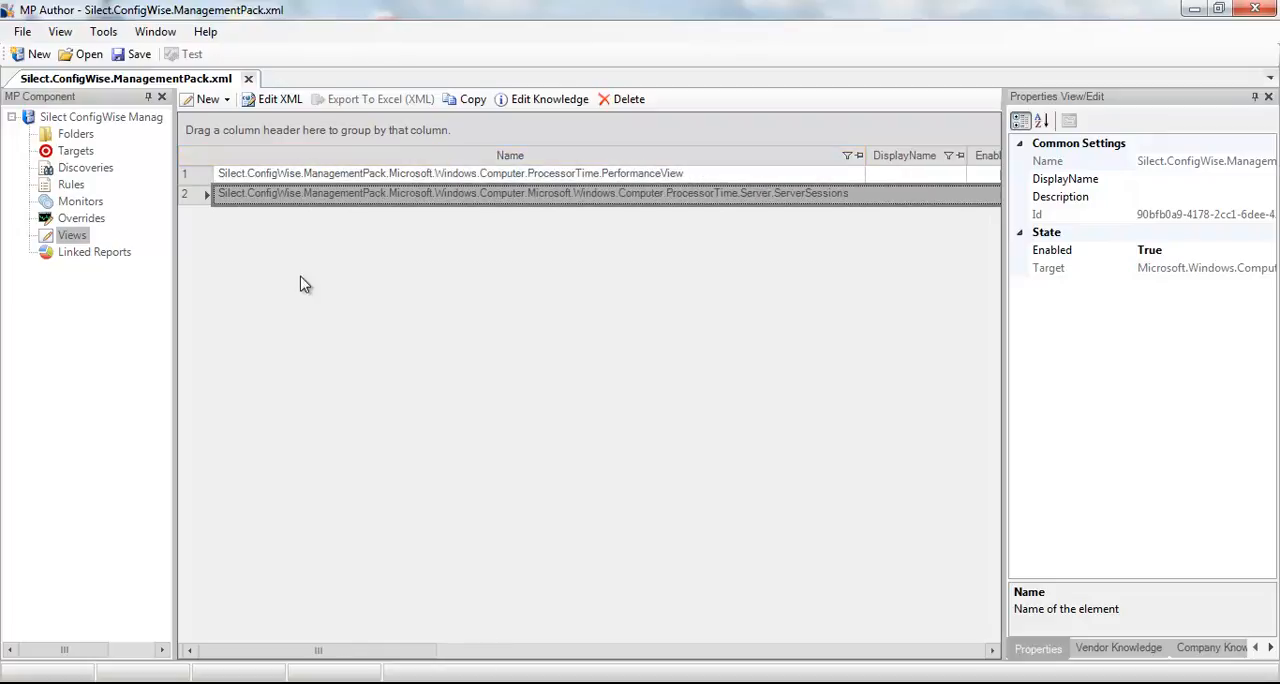
- Start a new event view using computer SILECTCEO, folder Microsoft.SystemCenter.ViewFolder.Root and category Operations
{"action": "right_click", "coordinate": [72, 238]}
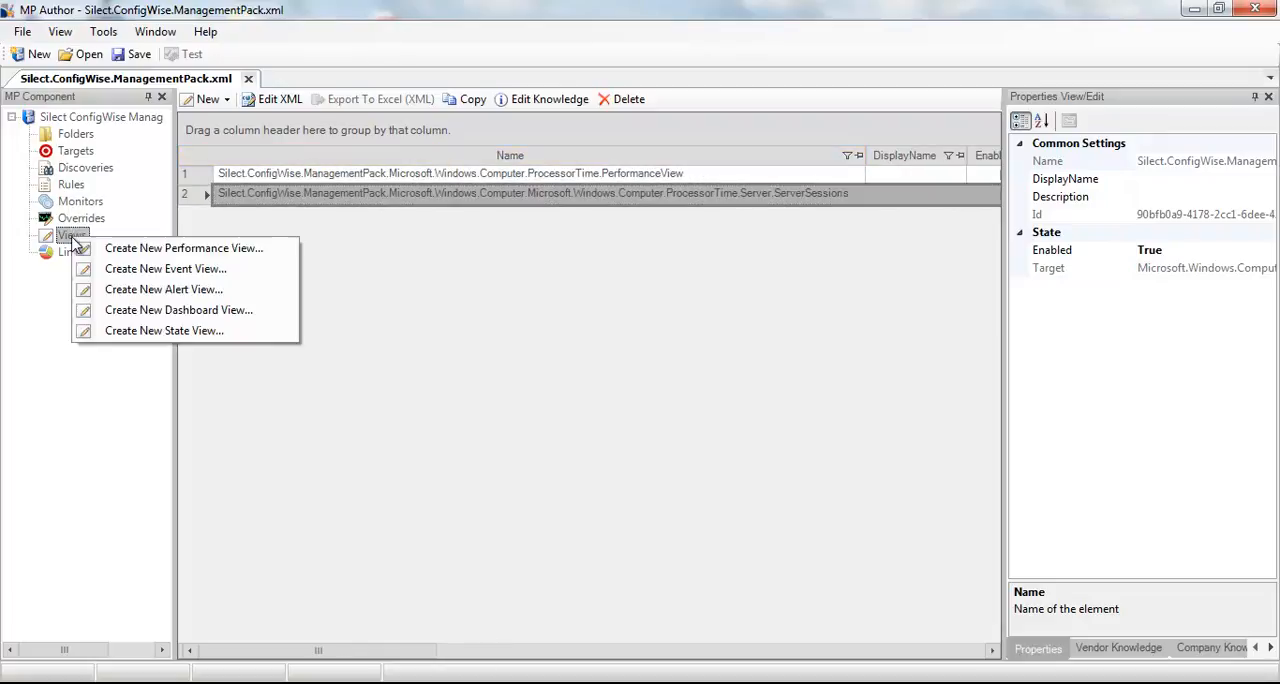
{"action": "left_click", "coordinate": [168, 268]}
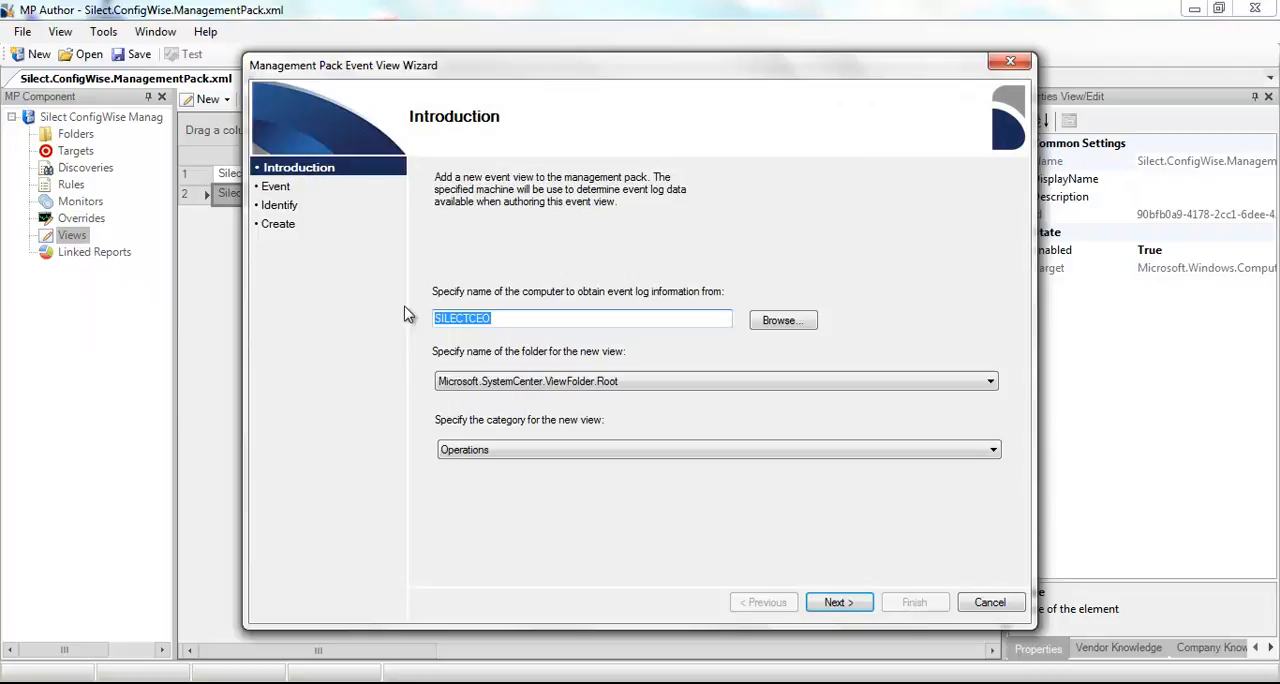
{"action": "left_click", "coordinate": [523, 318]}
{"action": "left_click", "coordinate": [842, 603]}
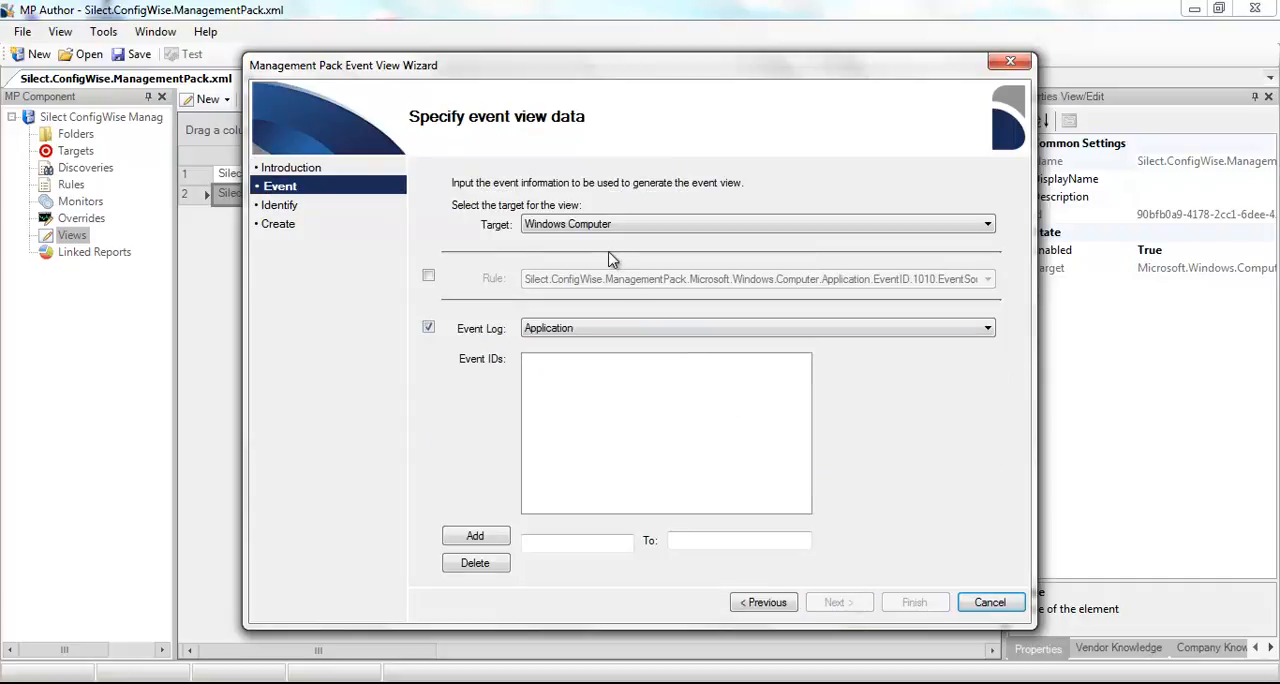
- Base the event view on the Application event log instead of a rule, adding event IDs 1011 to 1012
{"action": "left_click", "coordinate": [428, 277]}
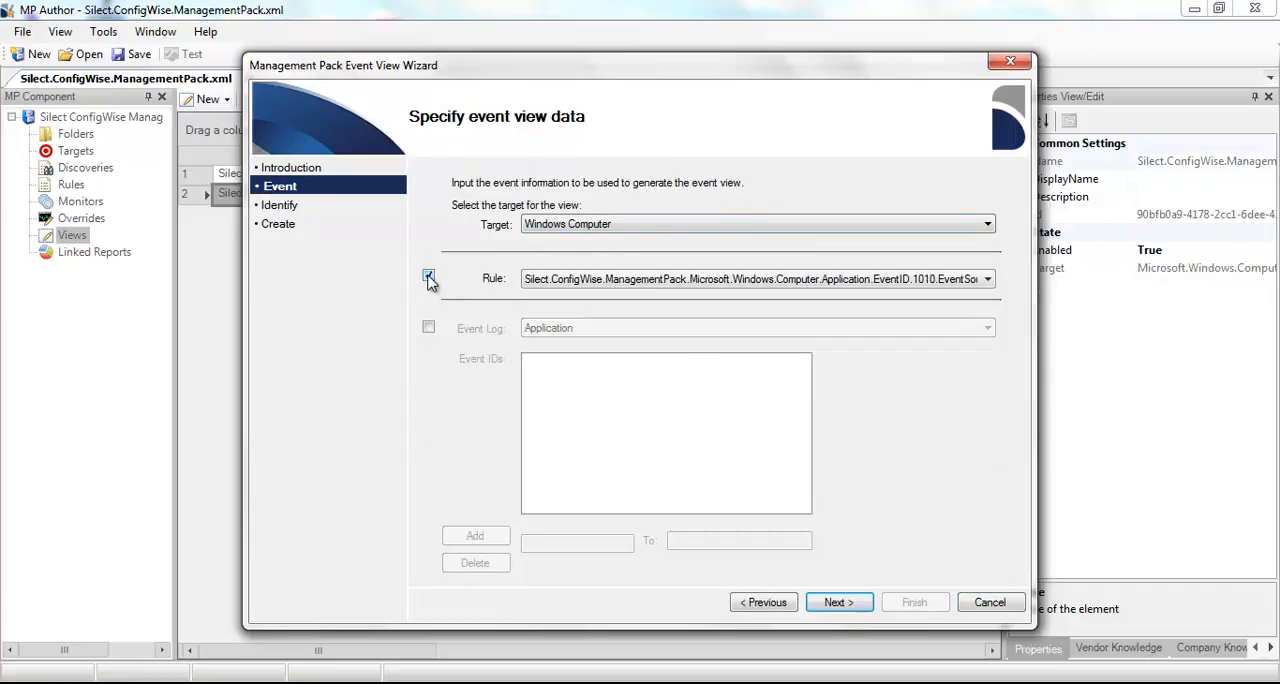
{"action": "left_click", "coordinate": [428, 328]}
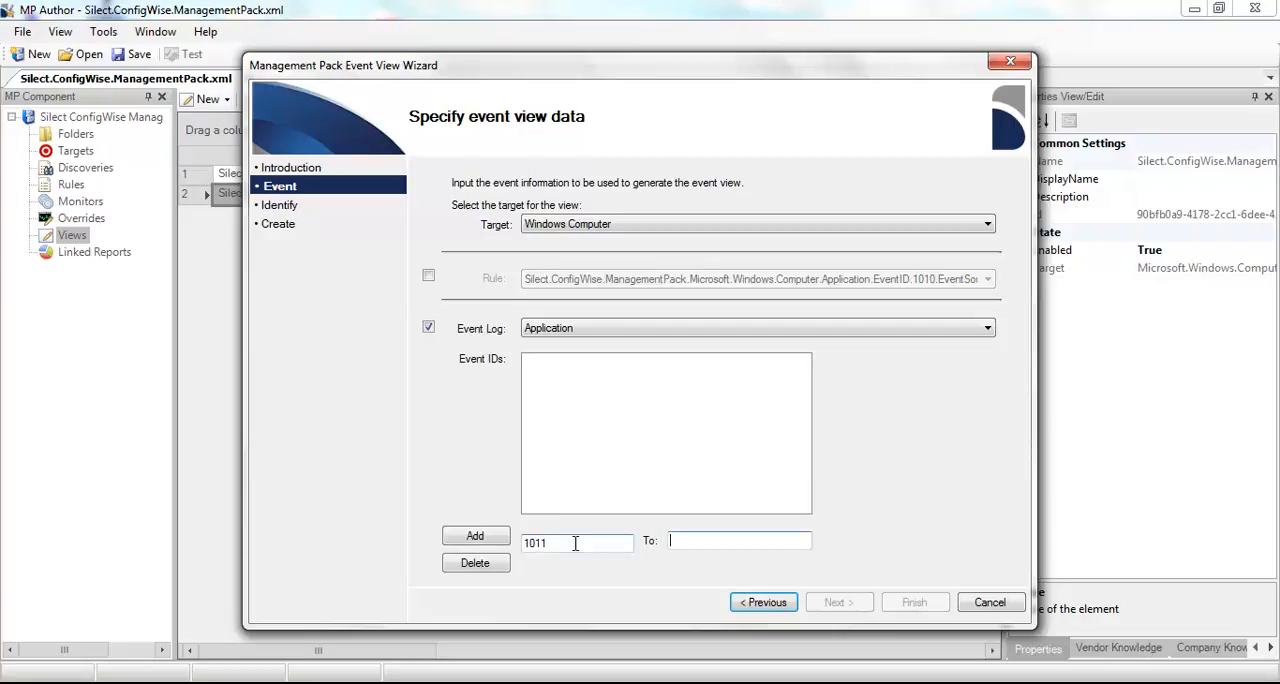
{"action": "type", "text": "1012"}
{"action": "left_click", "coordinate": [472, 536]}
- Accept the default name and description and create the event view
{"action": "left_click", "coordinate": [836, 603]}
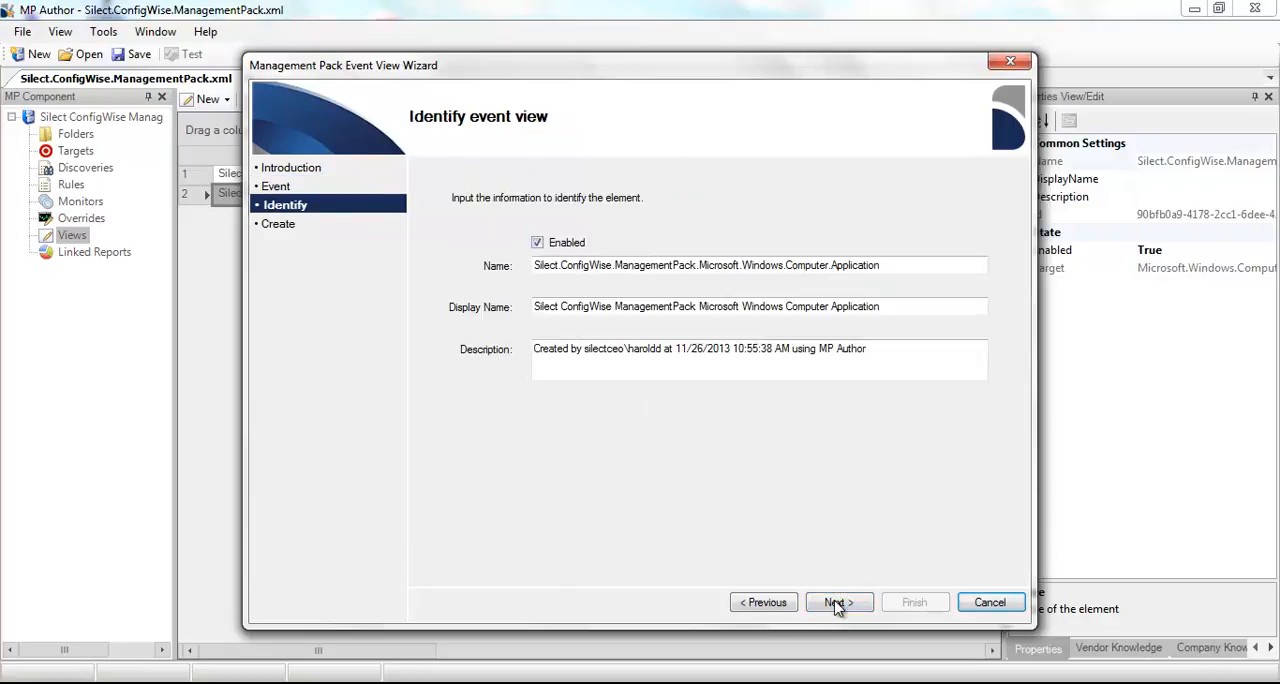
{"action": "left_click", "coordinate": [836, 603]}
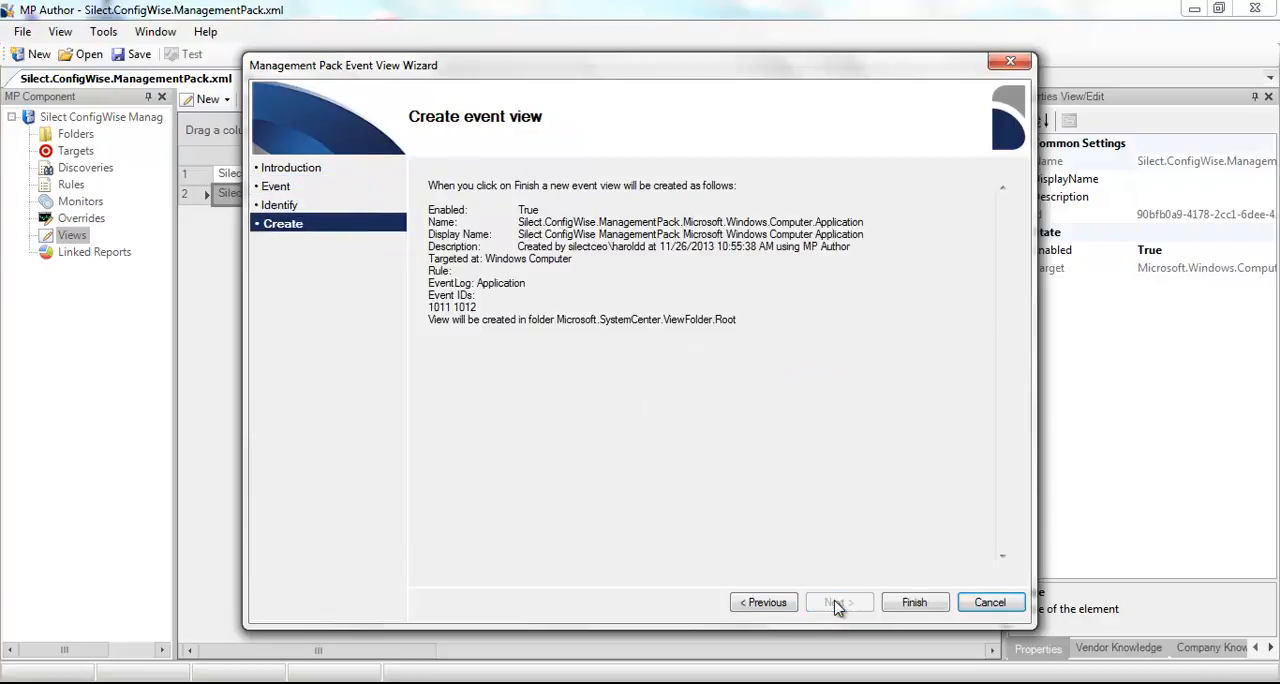
{"action": "left_click", "coordinate": [914, 602]}
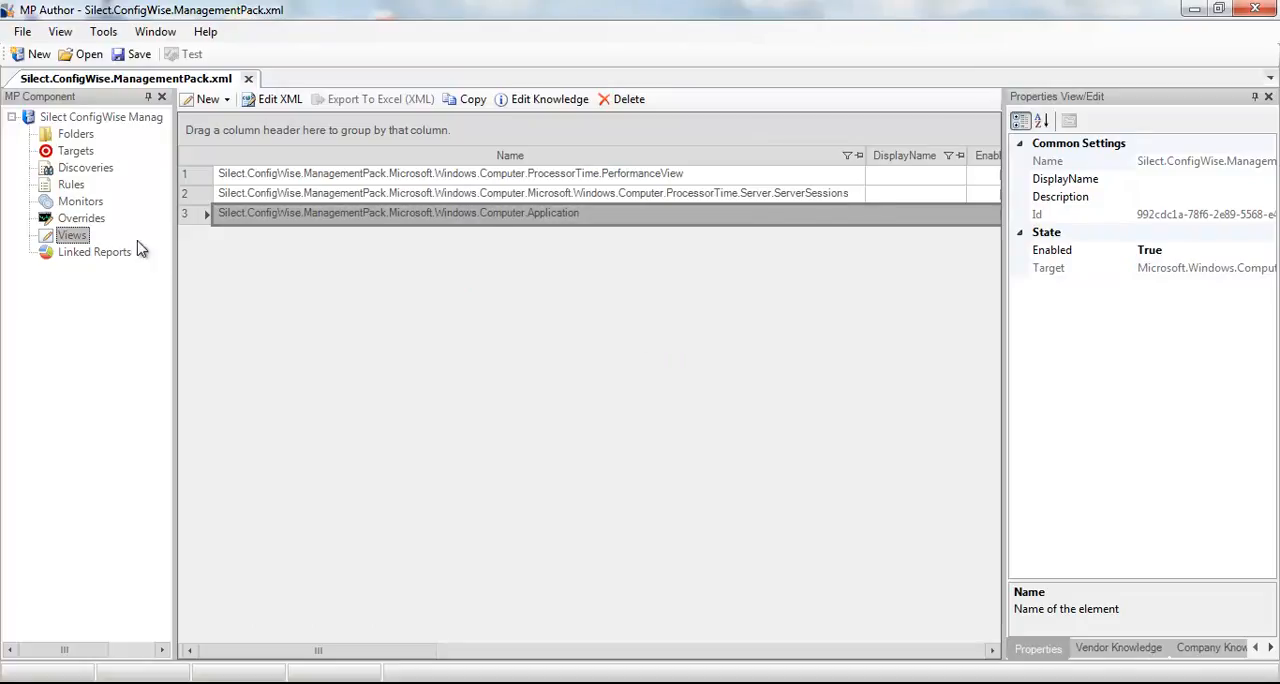
- Start a new alert view in folder Microsoft.SystemCenter.ViewFolder.Root with the category AvailabilityHealth
{"action": "right_click", "coordinate": [70, 234]}
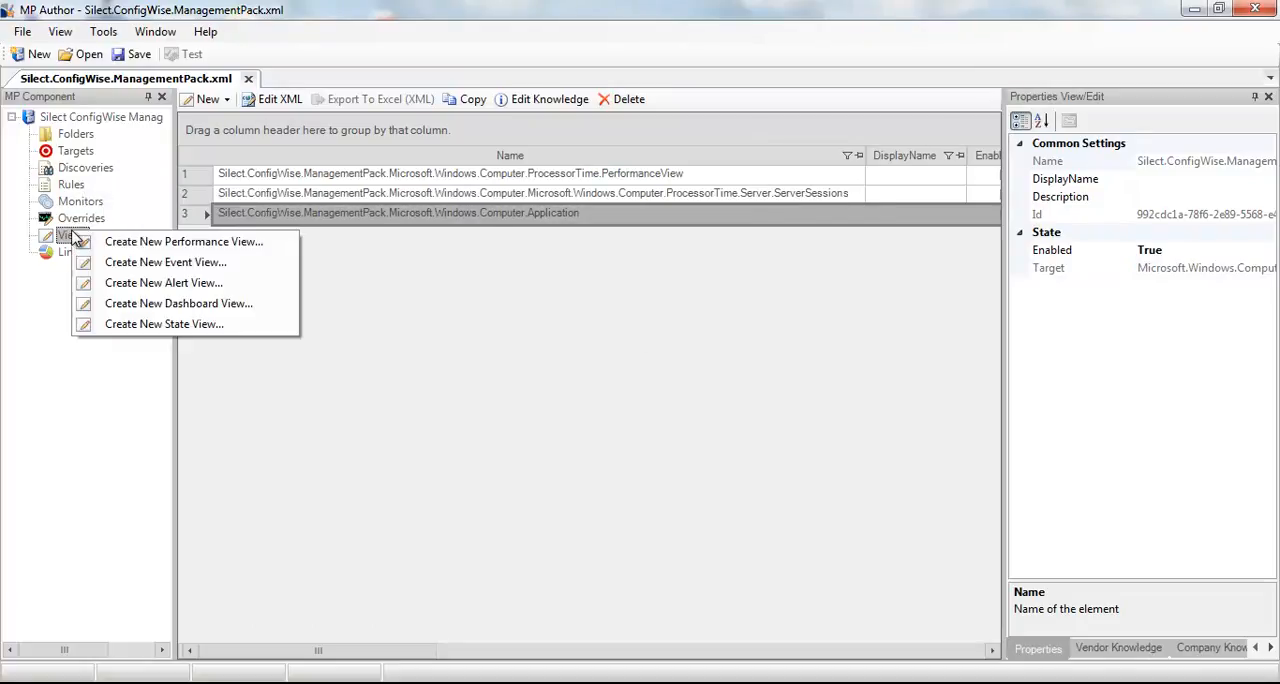
{"action": "left_click", "coordinate": [110, 284]}
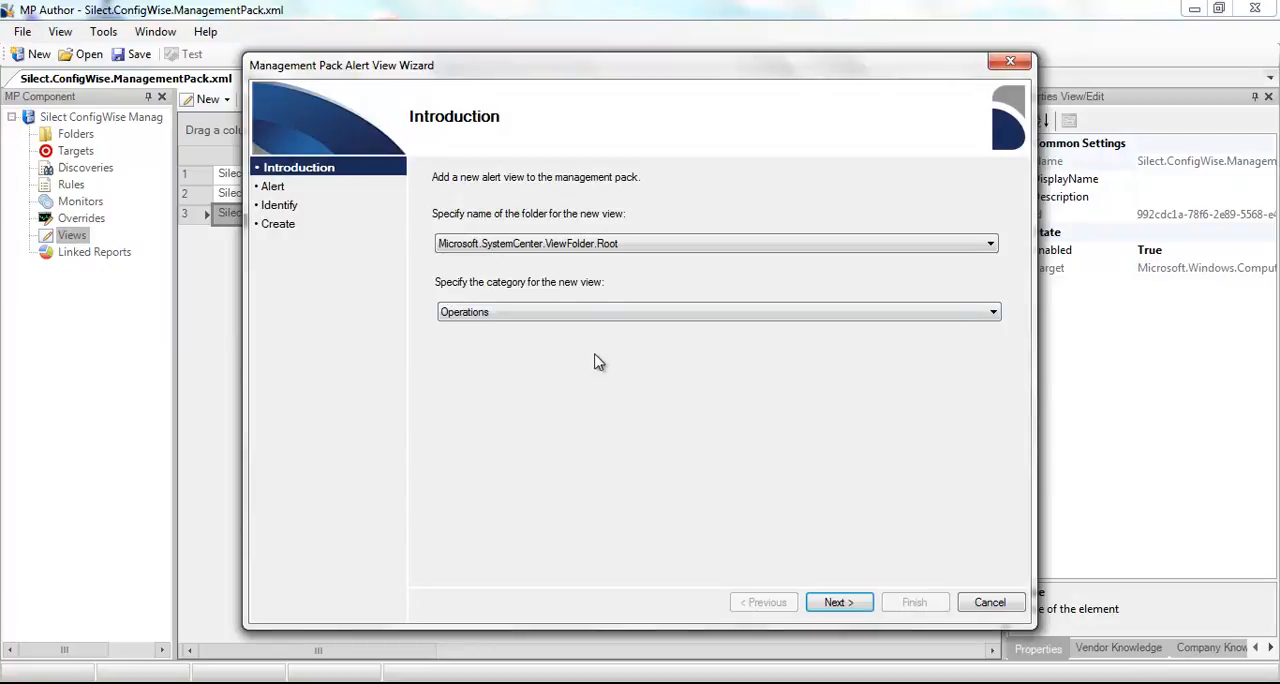
{"action": "left_click", "coordinate": [588, 313]}
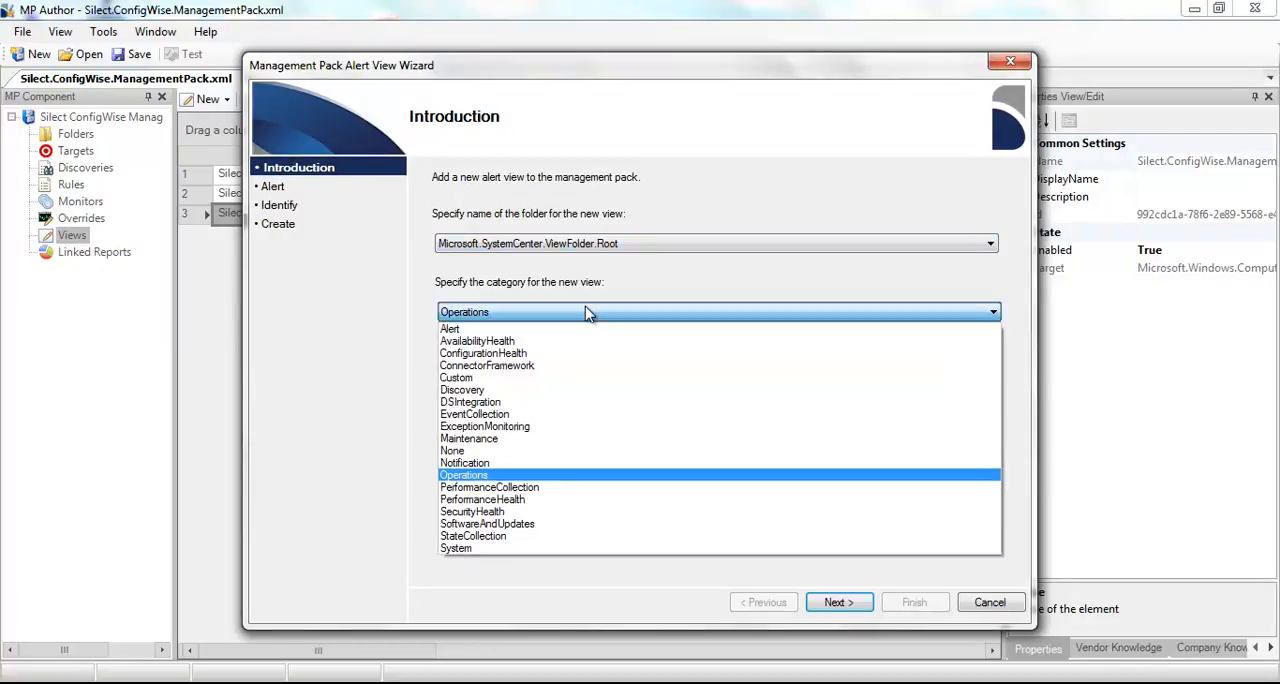
{"action": "left_click", "coordinate": [584, 343]}
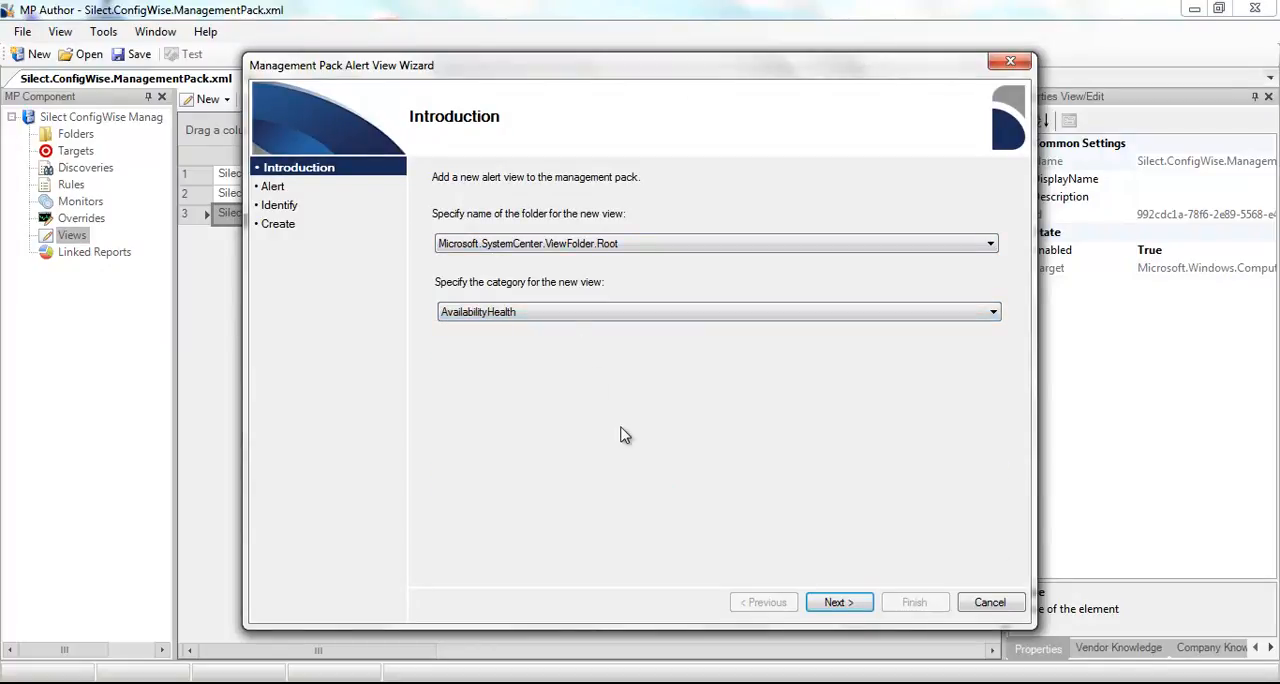
{"action": "left_click", "coordinate": [672, 247]}
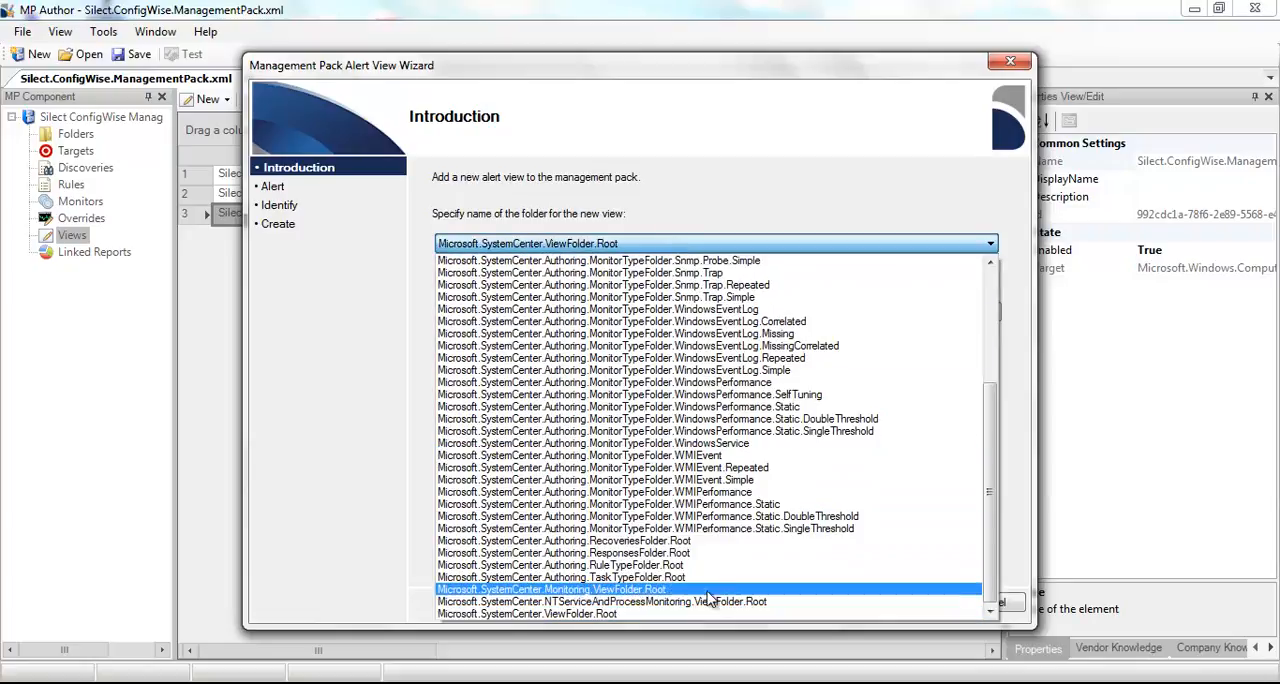
{"action": "left_click", "coordinate": [702, 614]}
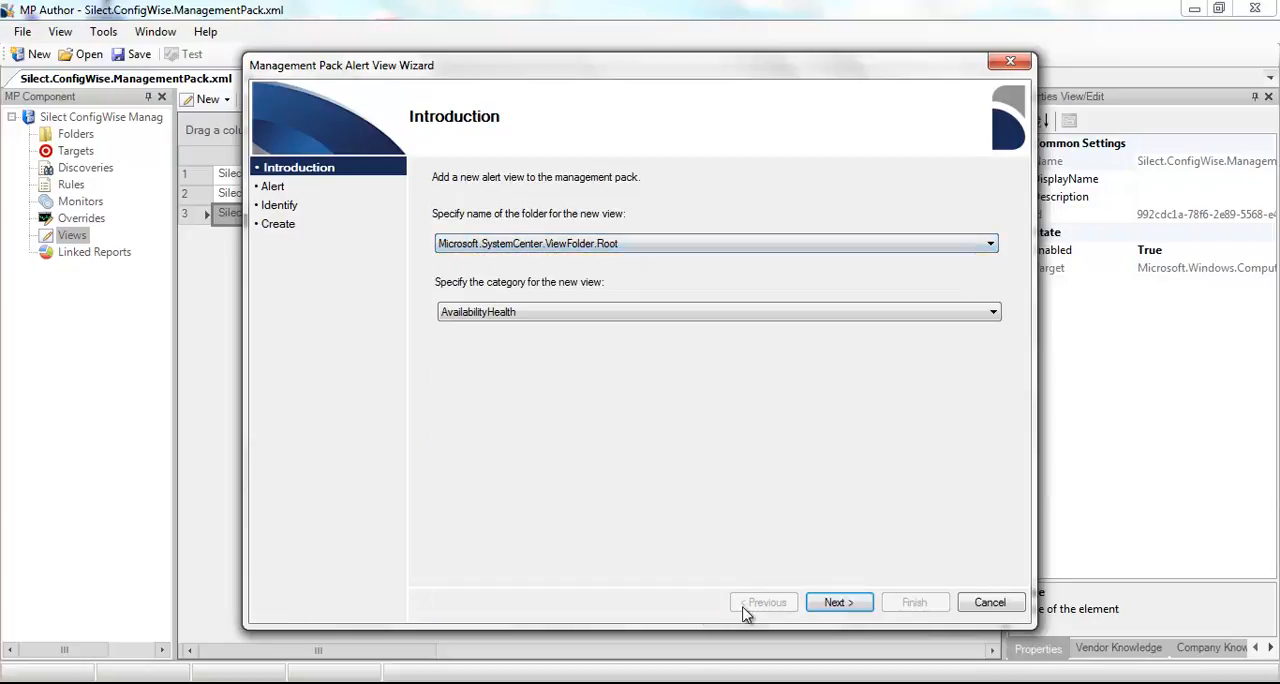
{"action": "left_click", "coordinate": [838, 603]}
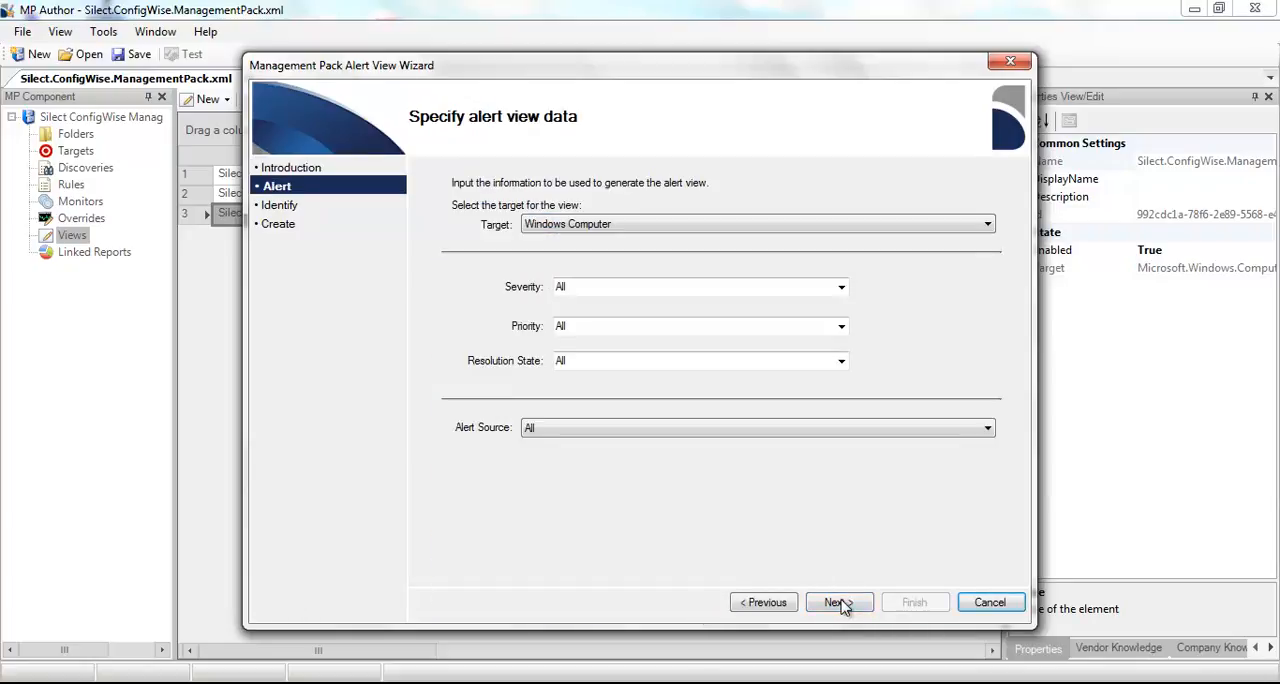
- Check the severity options for the alert view and set its priority to High
{"action": "left_click", "coordinate": [760, 286]}
{"action": "left_click", "coordinate": [841, 287]}
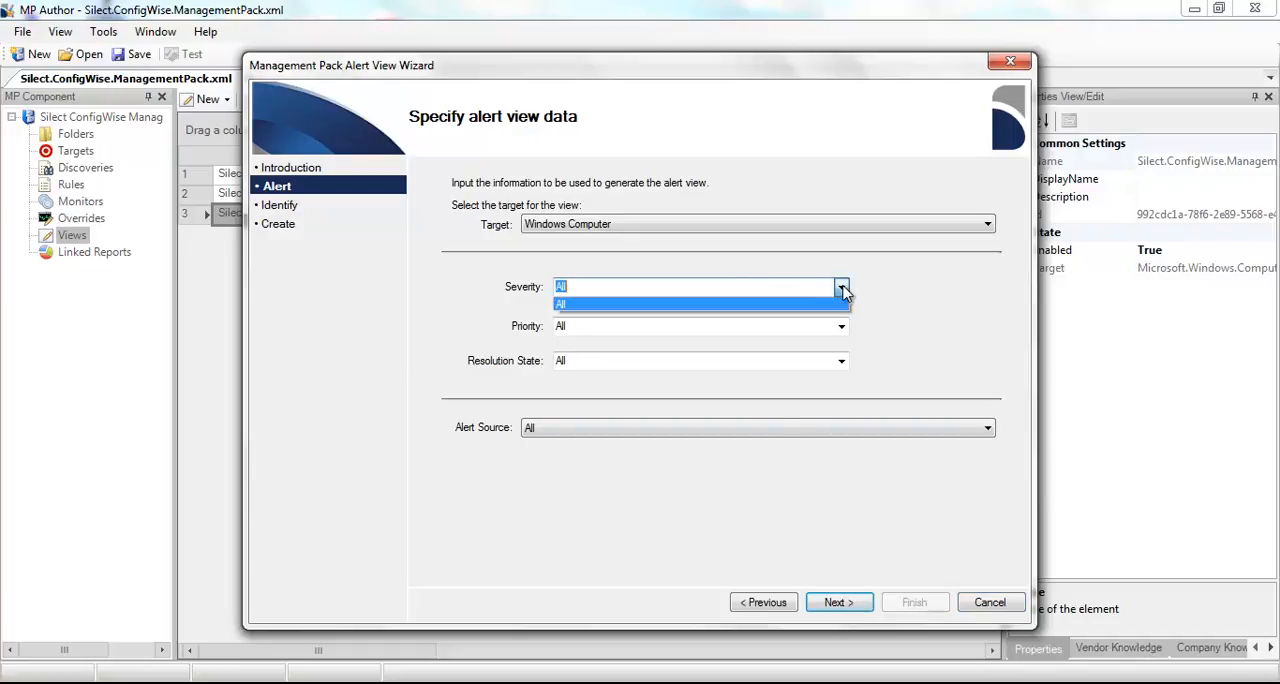
{"action": "left_click", "coordinate": [841, 333]}
{"action": "left_click", "coordinate": [841, 330]}
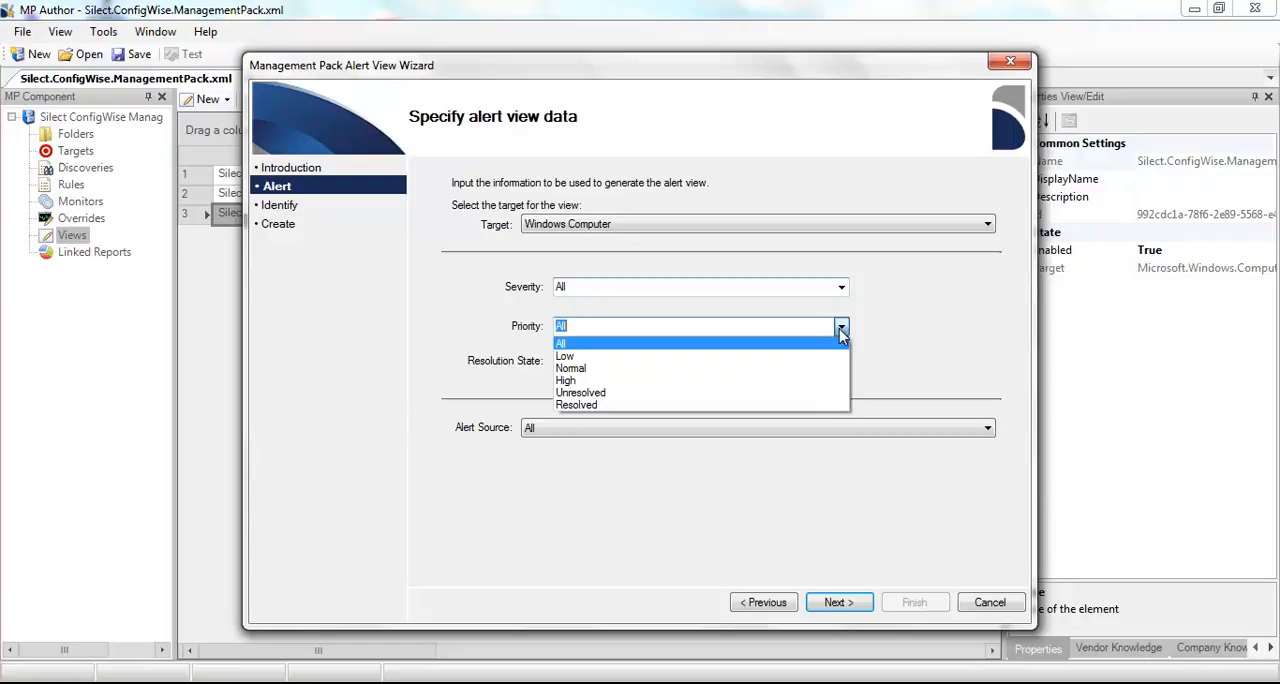
{"action": "left_click", "coordinate": [829, 383]}
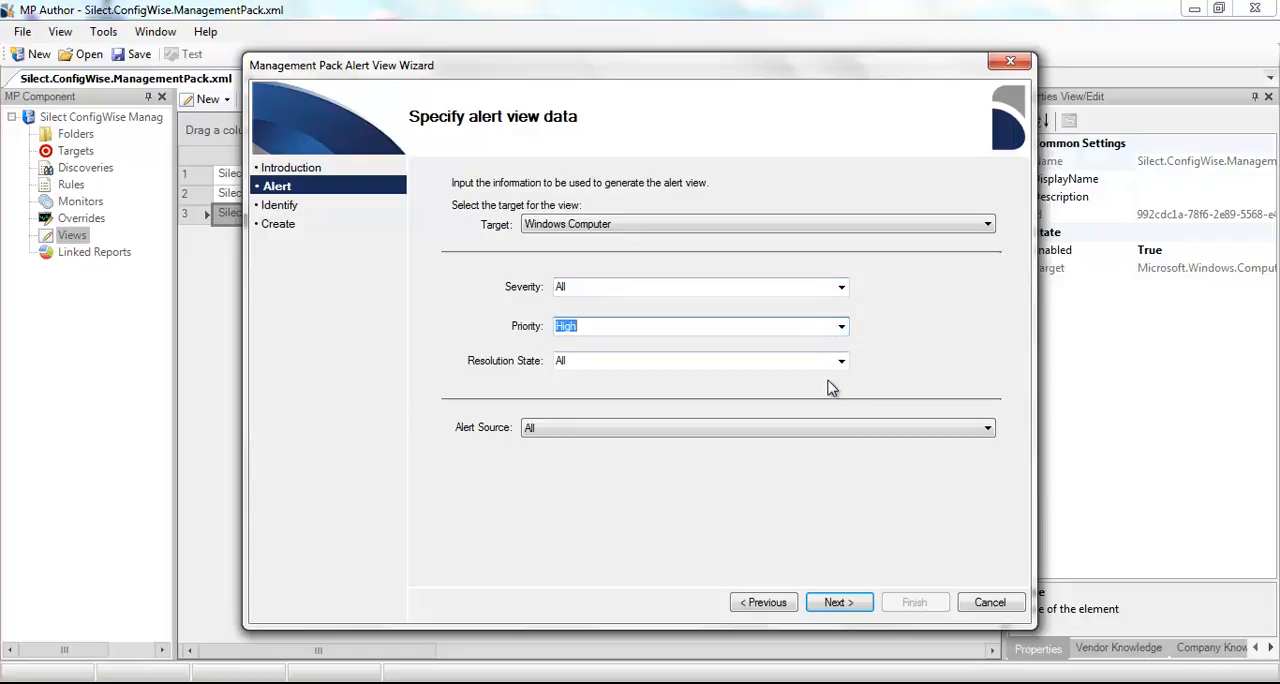
- Accept the default alert source, name and description and create the high-priority alert view
{"action": "left_click", "coordinate": [848, 606]}
{"action": "left_click", "coordinate": [848, 606]}
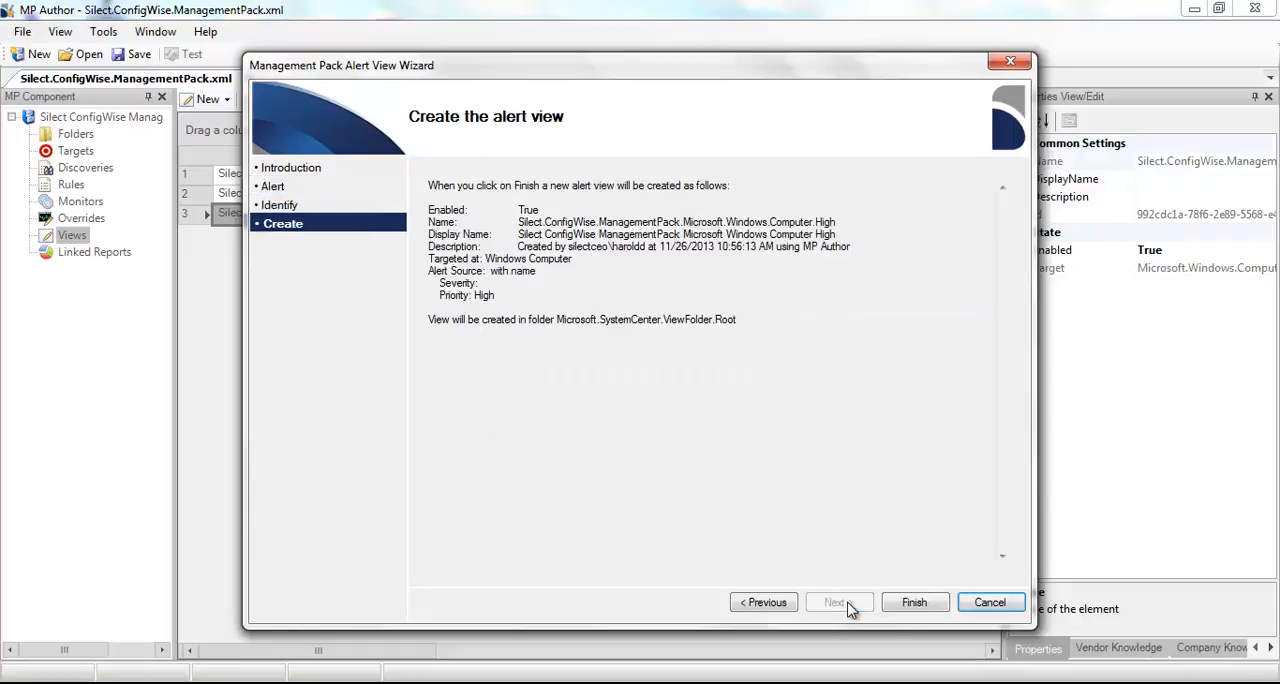
{"action": "left_click", "coordinate": [915, 601]}
- Start a new dashboard view with the default folder and Operations category, and set its configuration to 2R X 2C
{"action": "right_click", "coordinate": [72, 236]}
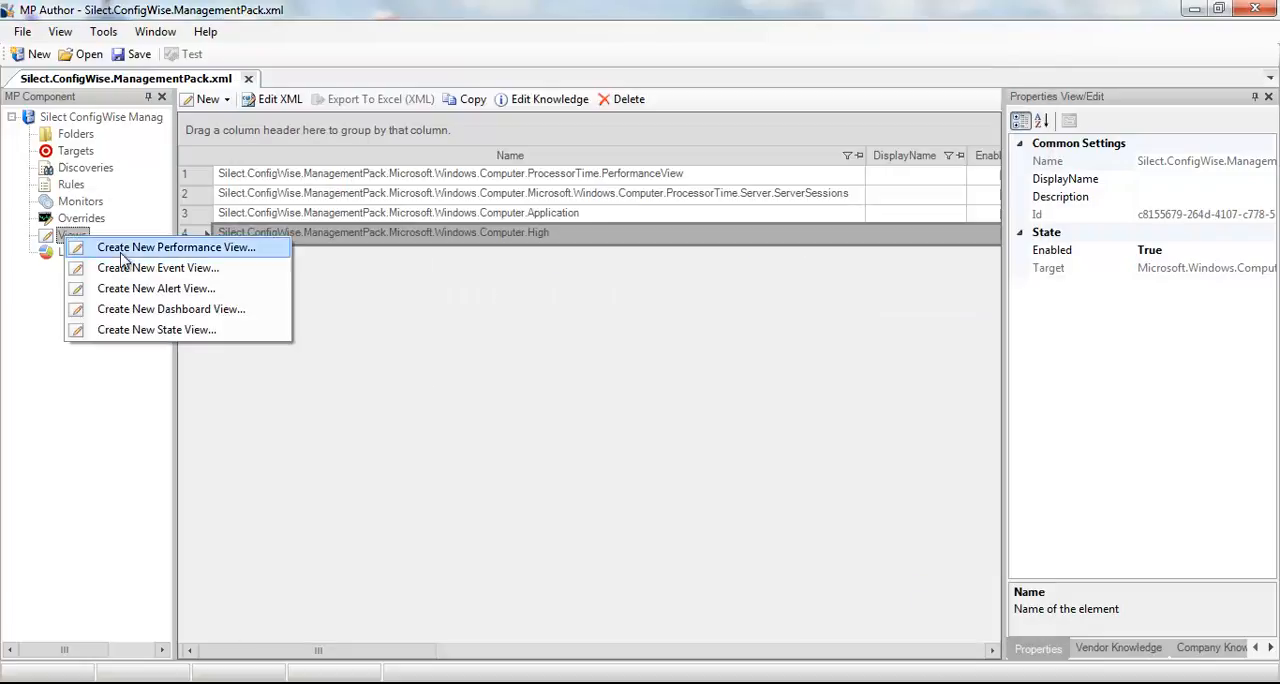
{"action": "left_click", "coordinate": [214, 309]}
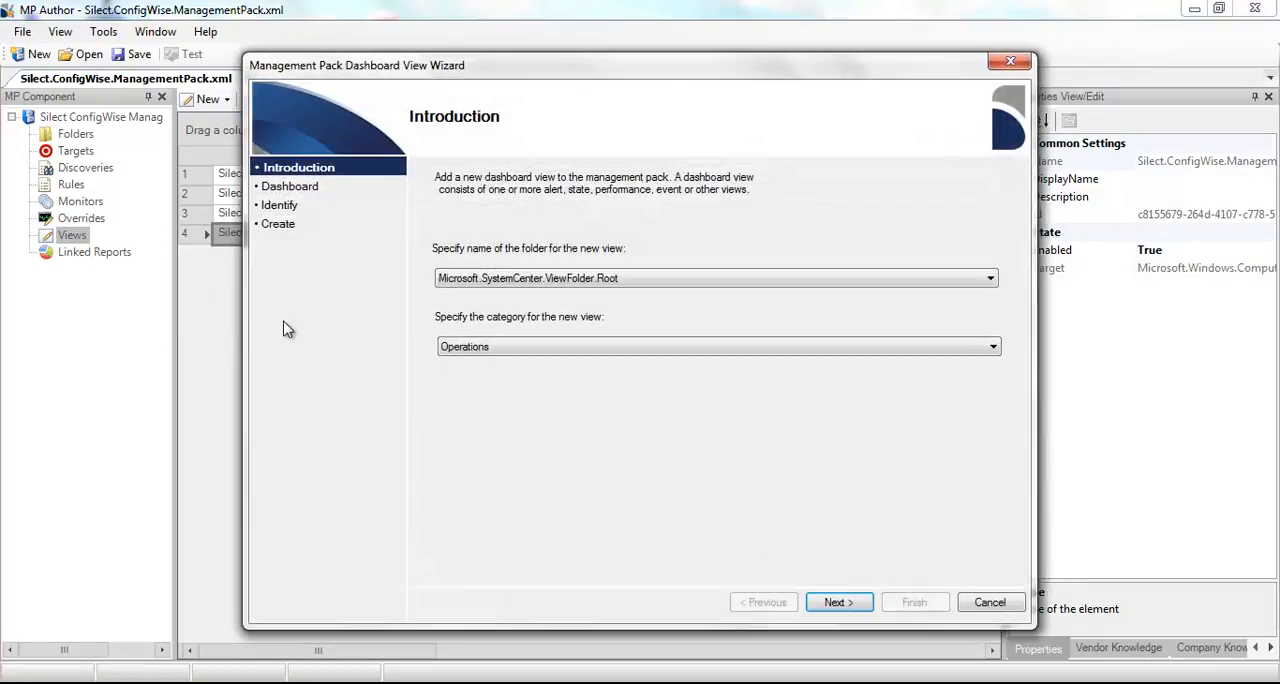
{"action": "left_click", "coordinate": [840, 604]}
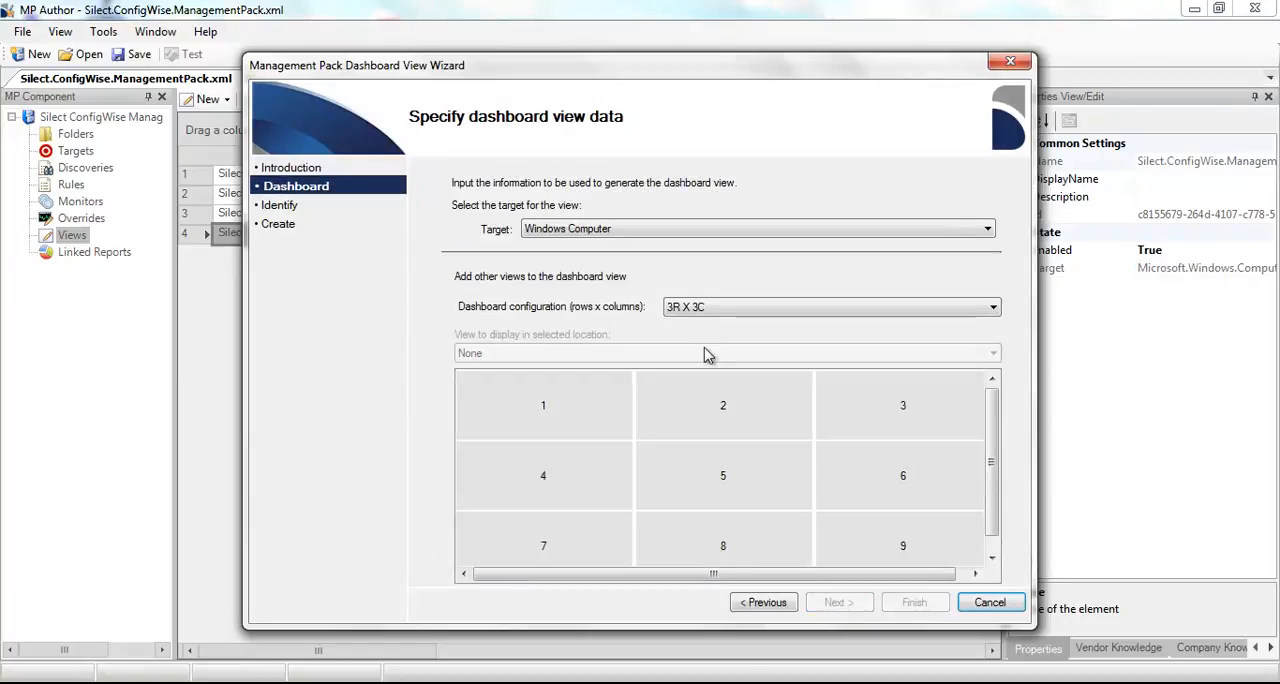
{"action": "left_click", "coordinate": [705, 314]}
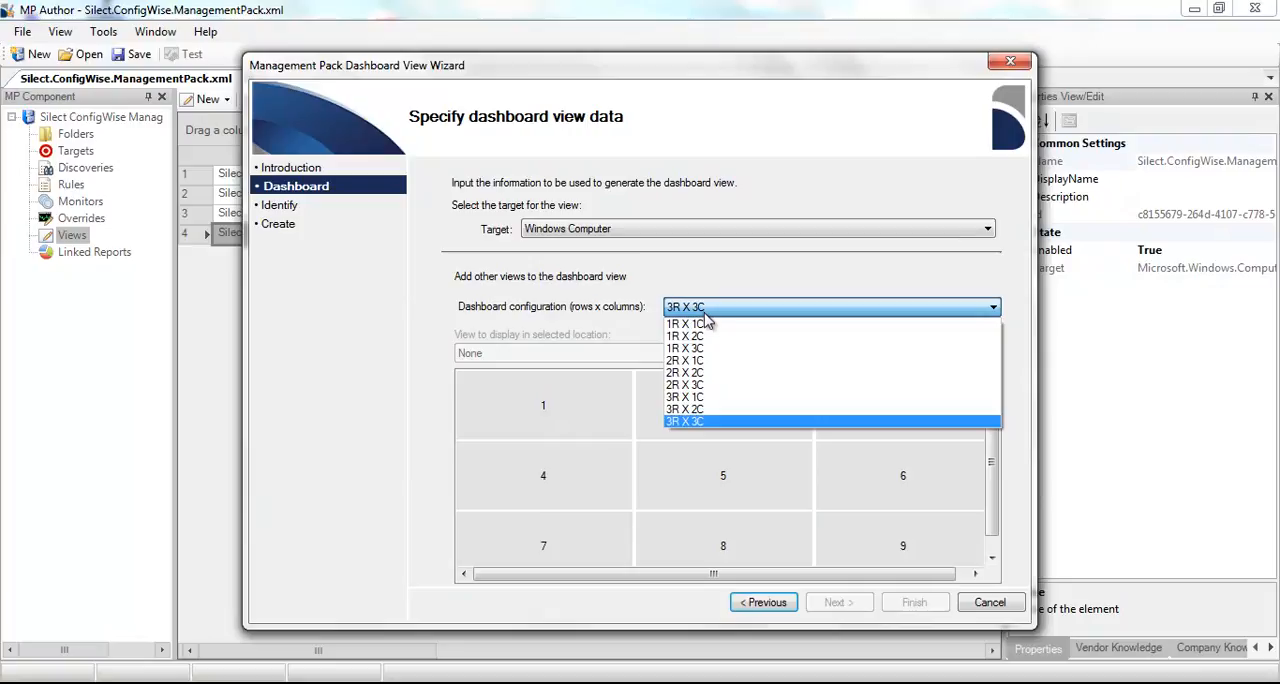
{"action": "left_click", "coordinate": [713, 372]}
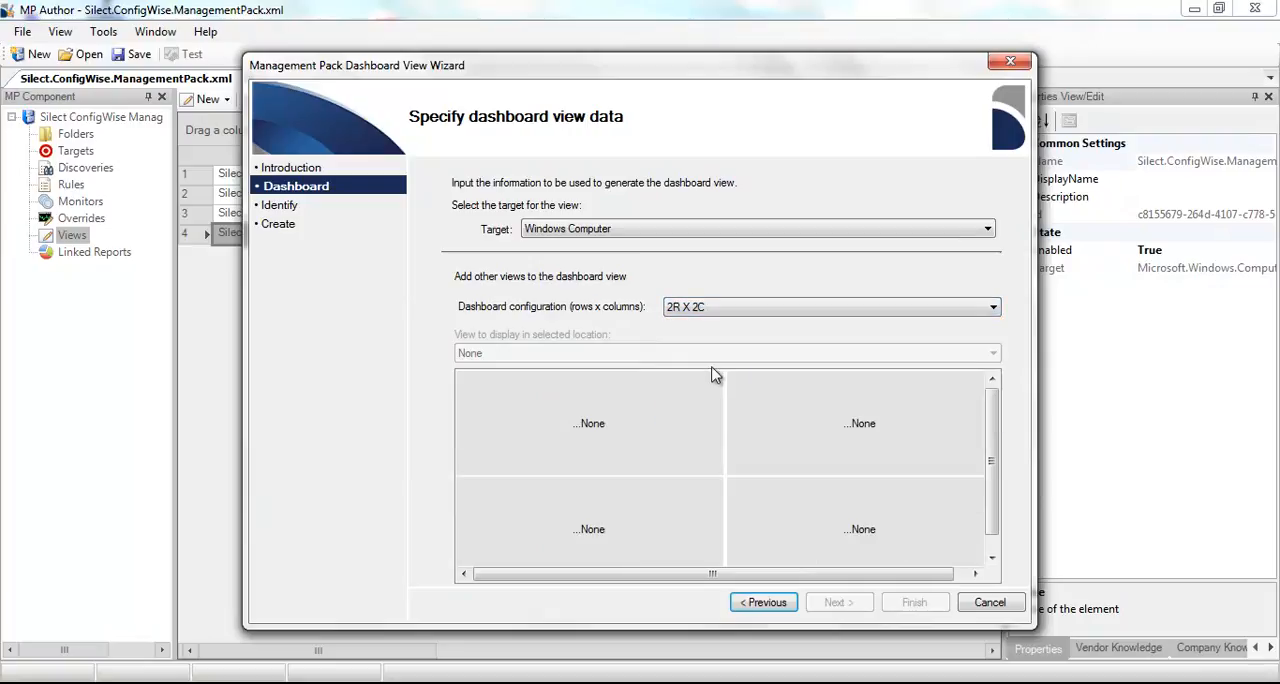
- Assign MonitoringSplashView.OtherAlerts to row 1 column 1 of the dashboard and MonitoringSplashView.DistAppSuccessStateView to row 1 column 2
{"action": "left_click", "coordinate": [590, 432]}
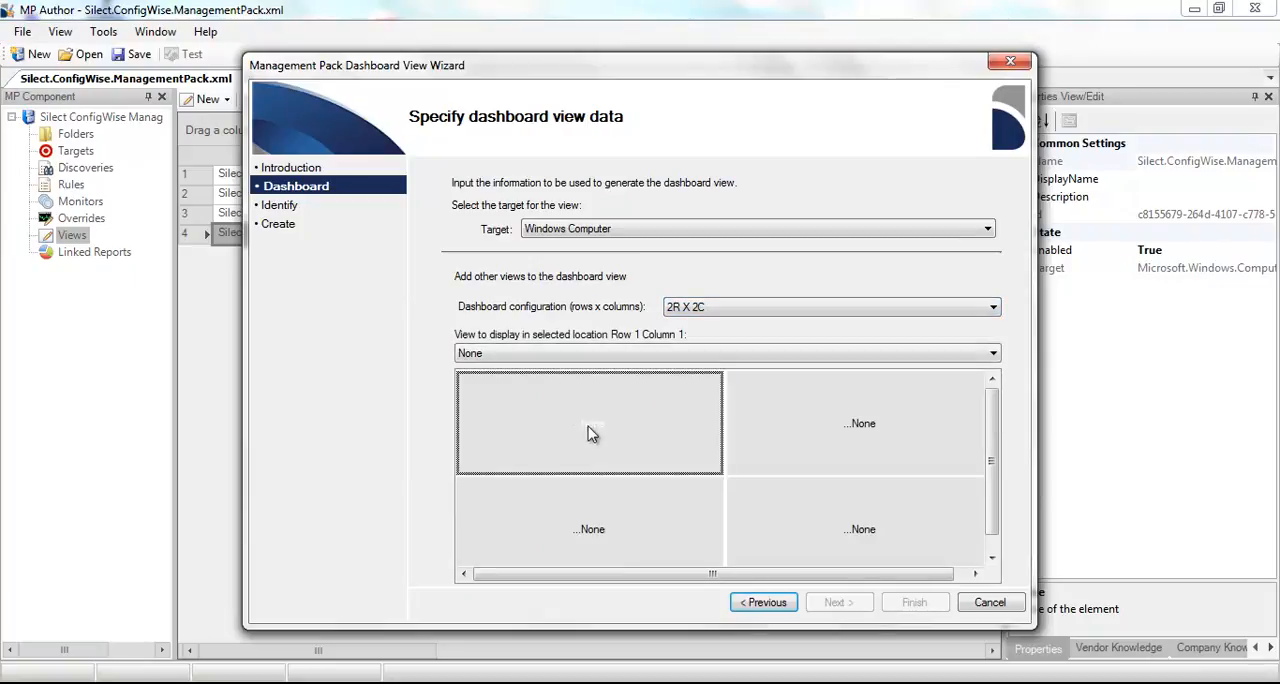
{"action": "left_click", "coordinate": [565, 353]}
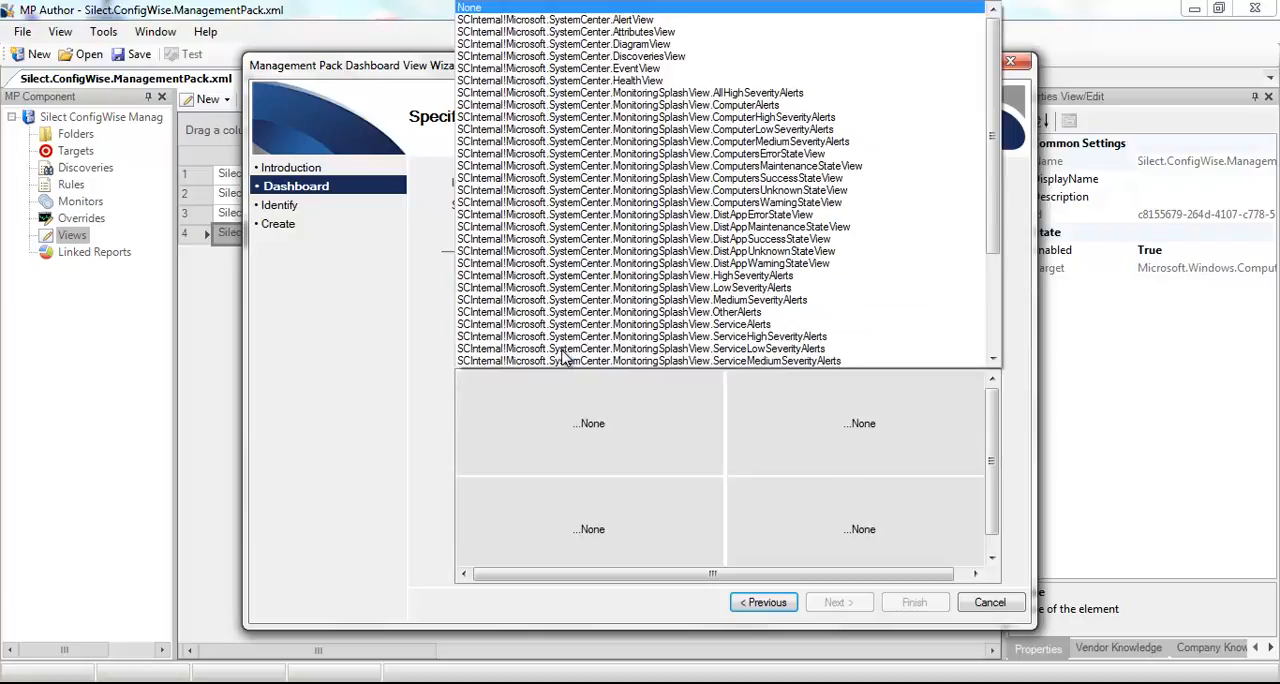
{"action": "left_click", "coordinate": [565, 312]}
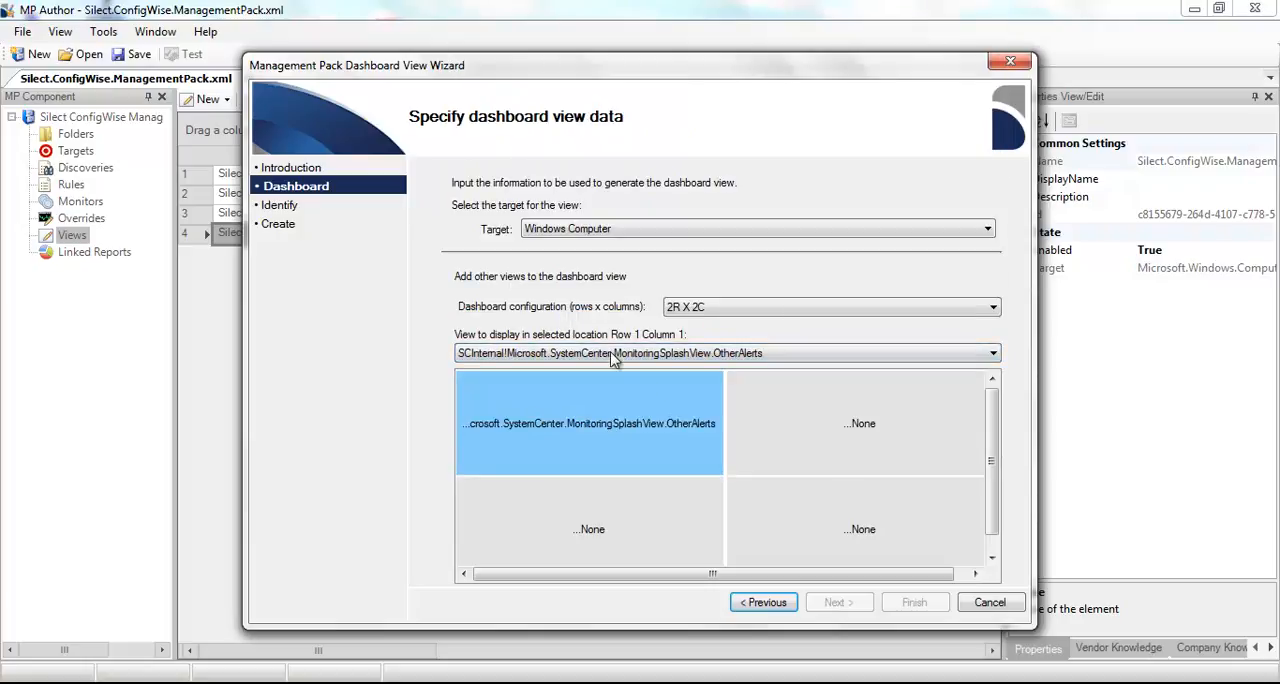
{"action": "left_click", "coordinate": [860, 430]}
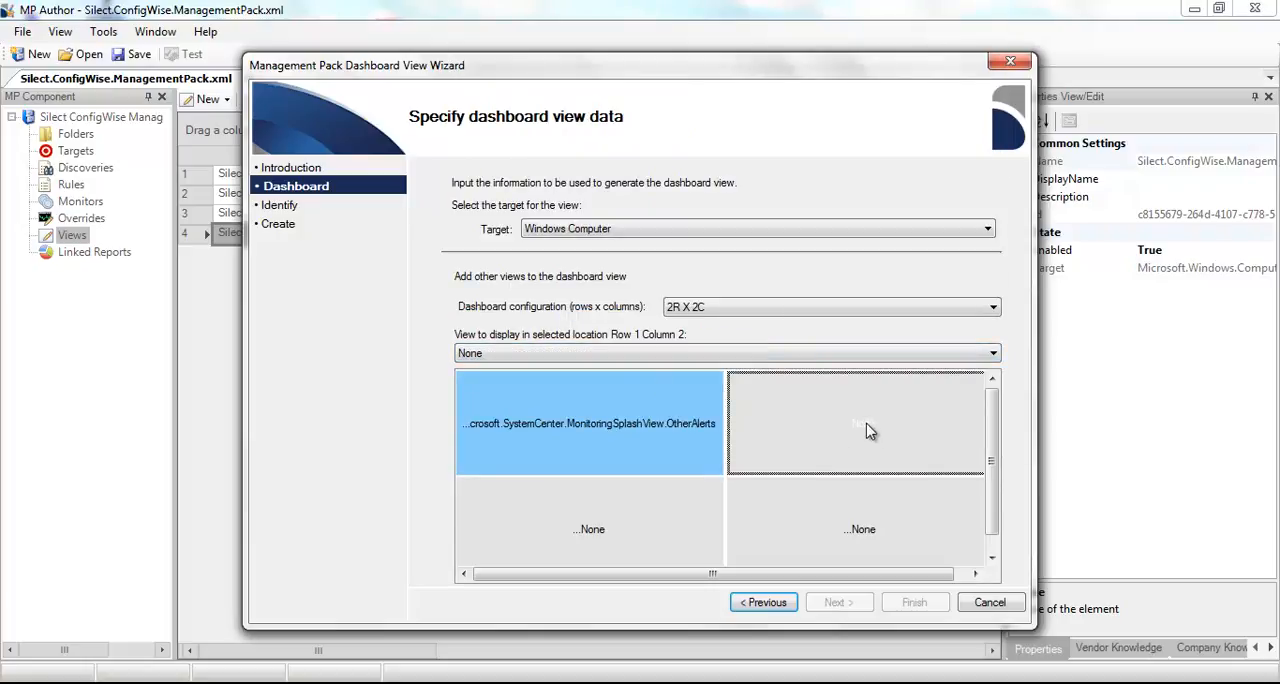
{"action": "left_click", "coordinate": [838, 356]}
{"action": "left_click", "coordinate": [795, 242]}
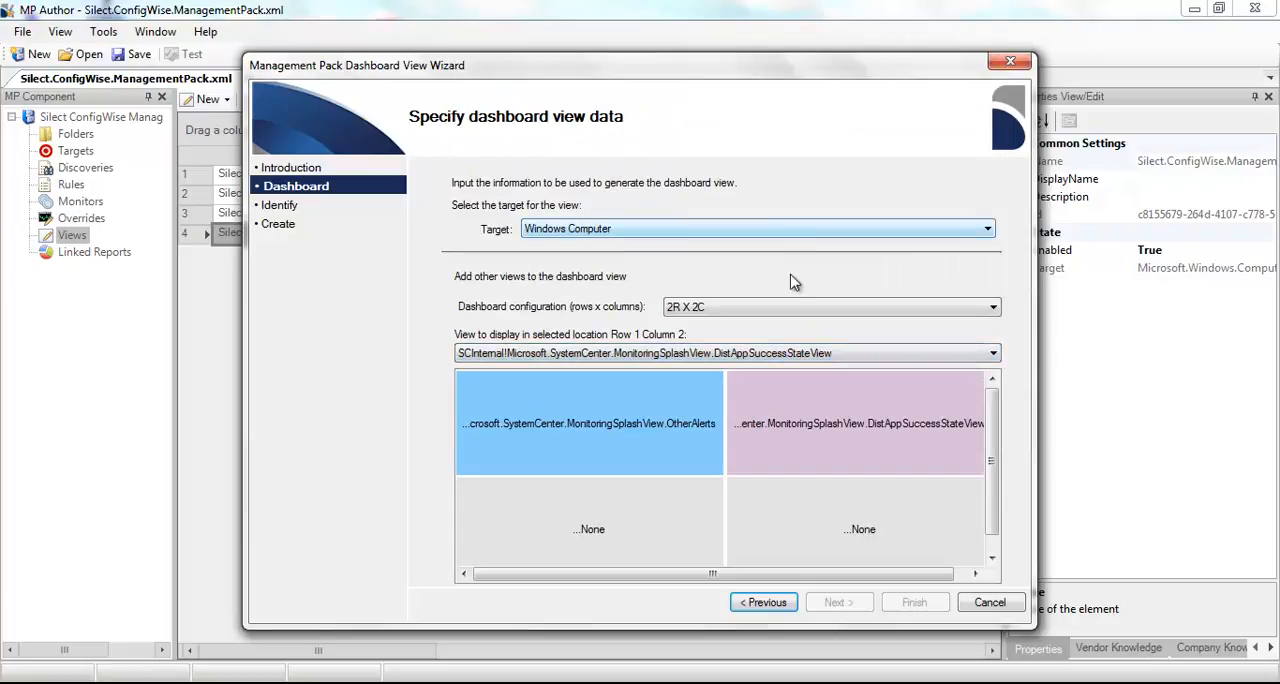
- Assign Microsoft.SystemCenter.StateView to row 2 column 1 of the dashboard and Silect.ConfigWise.ManagementPack.Microsoft.Windows.Computer.Application to row 2 column 2
{"action": "left_click", "coordinate": [616, 532]}
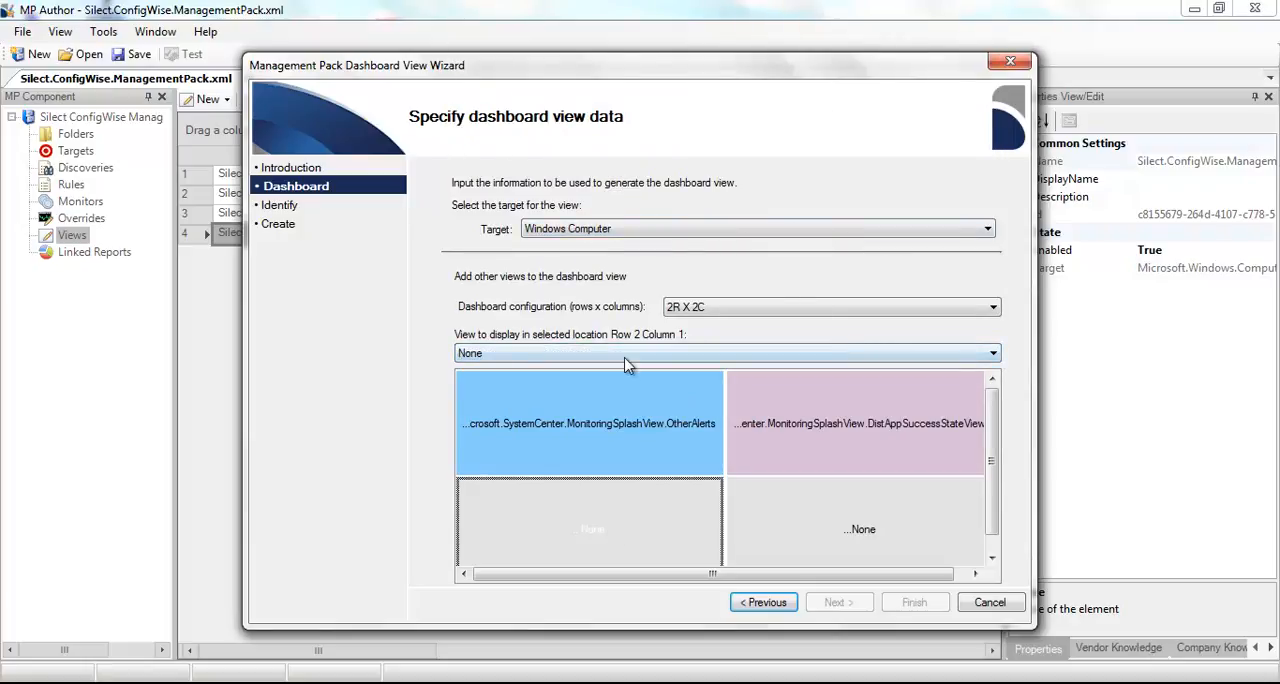
{"action": "left_click", "coordinate": [624, 358]}
{"action": "scroll", "coordinate": [595, 135], "scroll_direction": "down", "scroll_amount": 4}
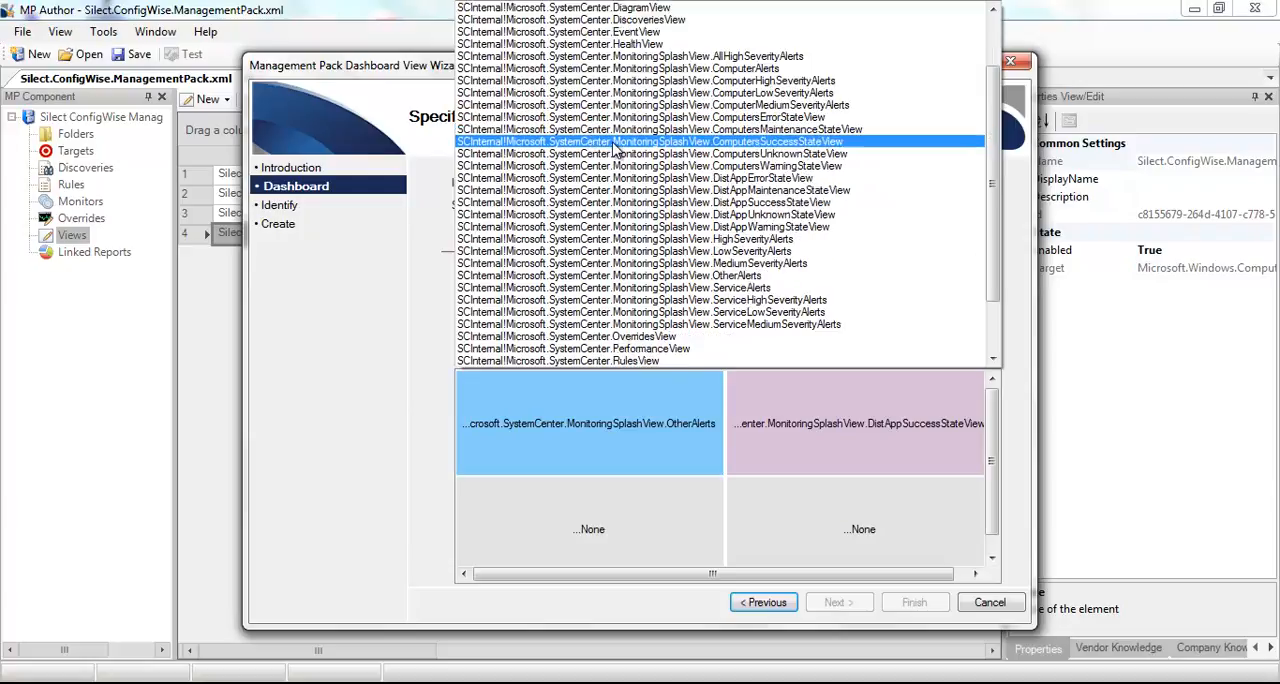
{"action": "left_click", "coordinate": [607, 280]}
{"action": "left_click", "coordinate": [840, 544]}
{"action": "left_click", "coordinate": [780, 353]}
{"action": "scroll", "coordinate": [785, 291], "scroll_direction": "down", "scroll_amount": 5}
{"action": "left_click", "coordinate": [760, 324]}
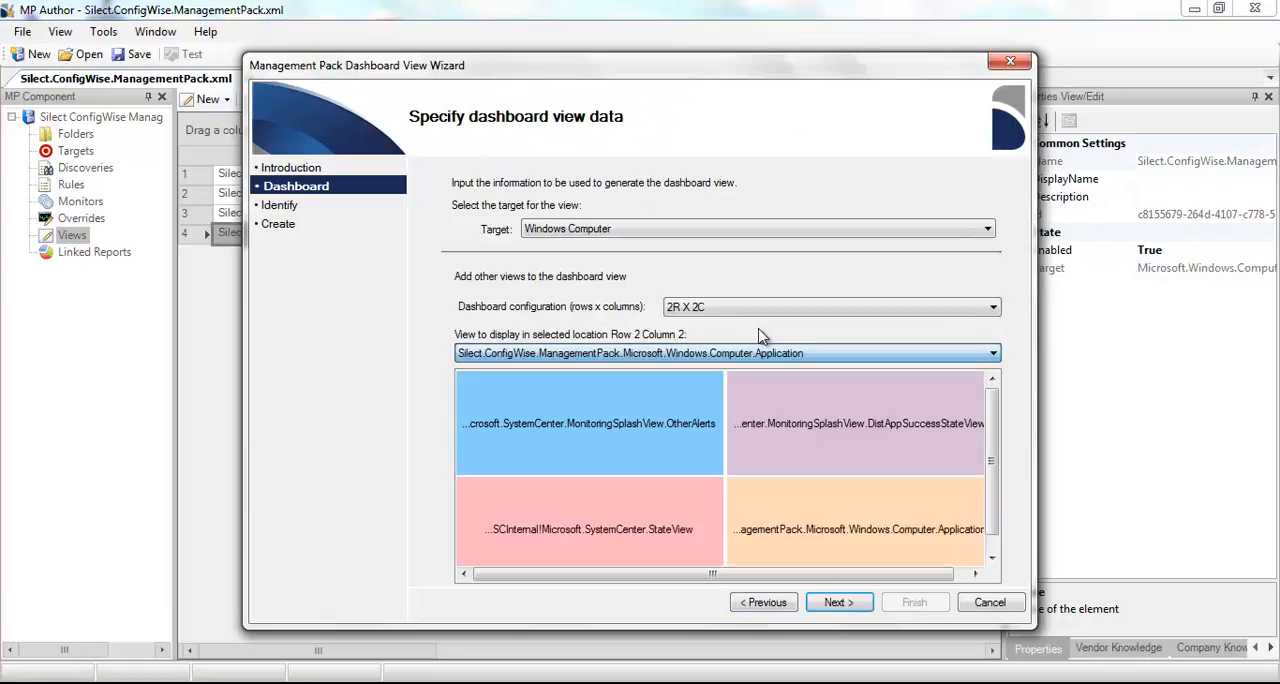
- Accept the default identification details and create the dashboard view
{"action": "left_click", "coordinate": [836, 603]}
{"action": "left_click", "coordinate": [837, 603]}
{"action": "left_click", "coordinate": [914, 601]}
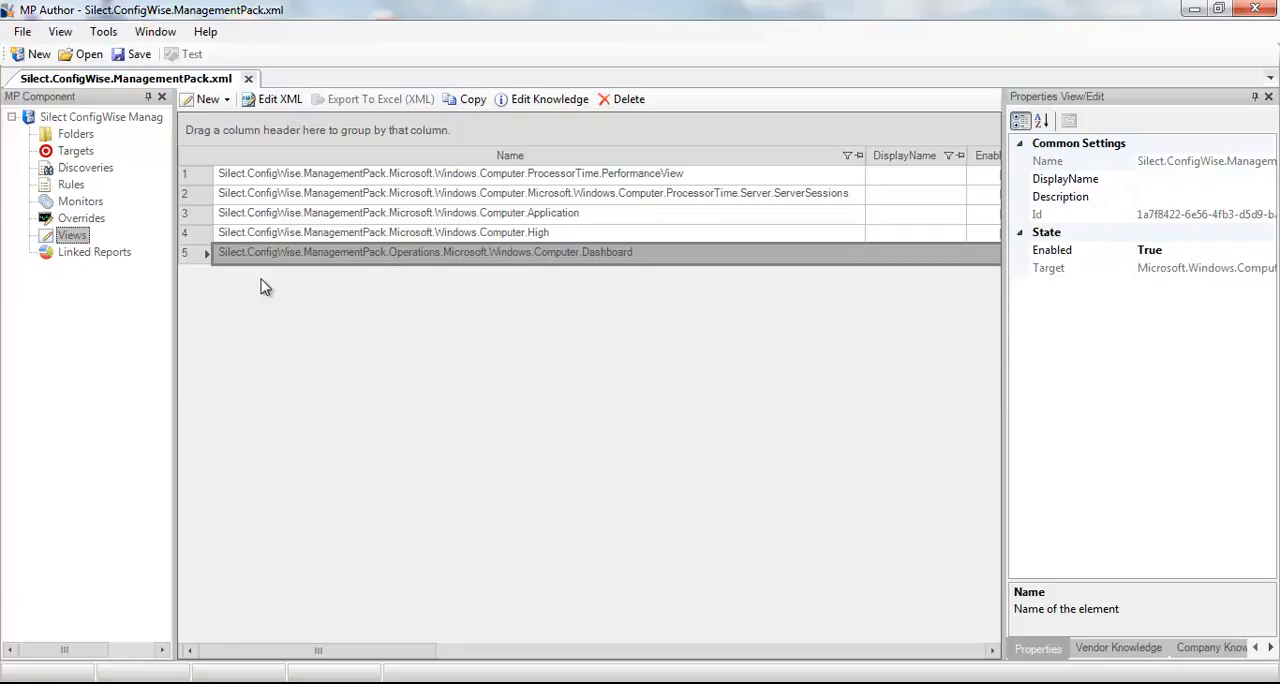
- Start a new state view with the default folder and category, adding the Warning severity and setting maintenance mode to False
{"action": "right_click", "coordinate": [70, 236]}
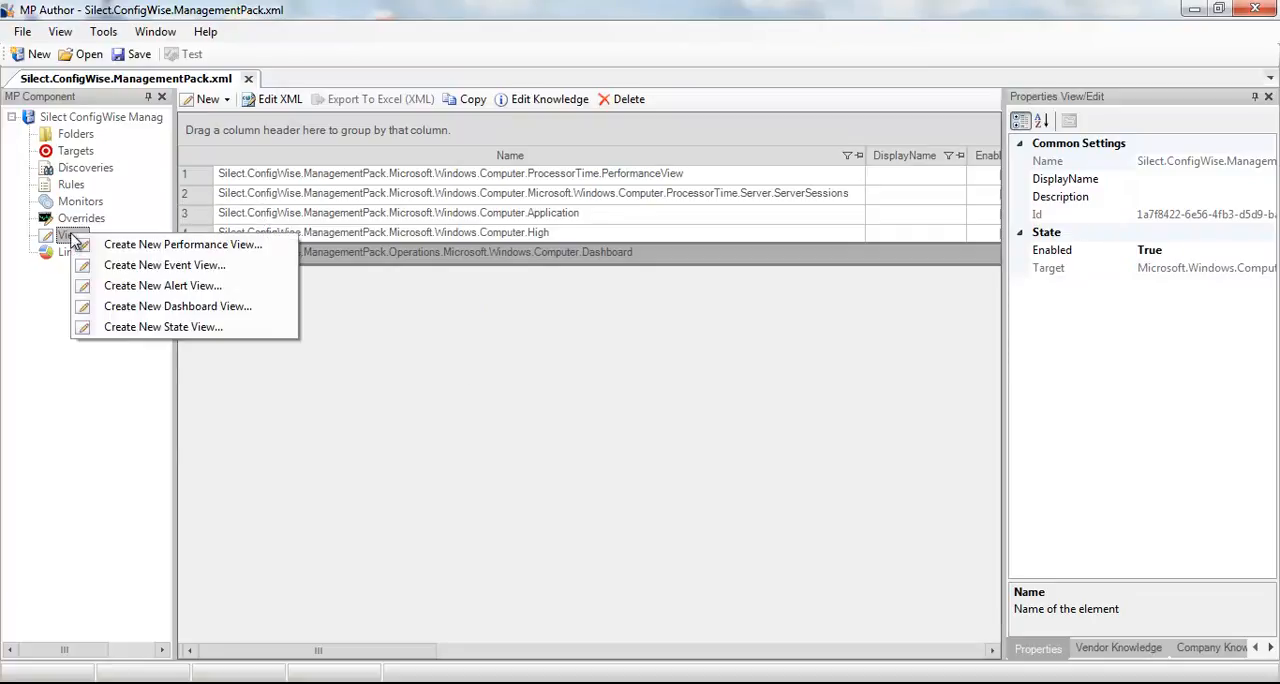
{"action": "left_click", "coordinate": [165, 328]}
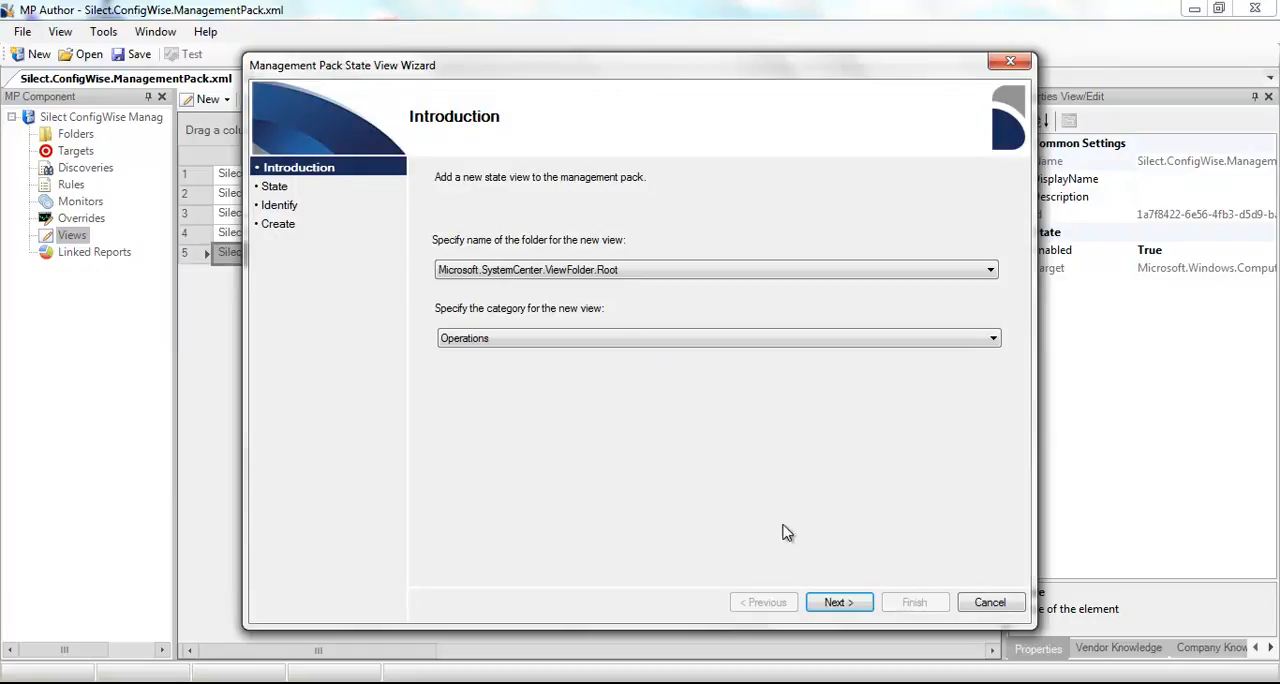
{"action": "left_click", "coordinate": [843, 605]}
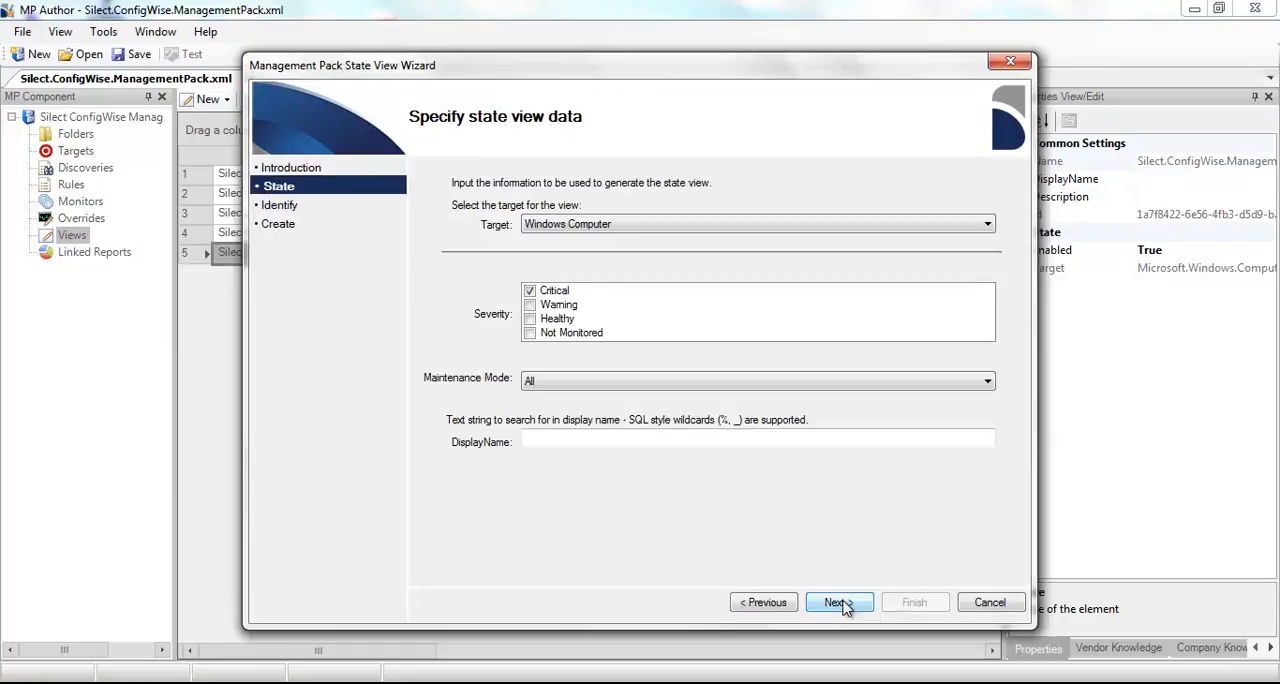
{"action": "left_click", "coordinate": [533, 306]}
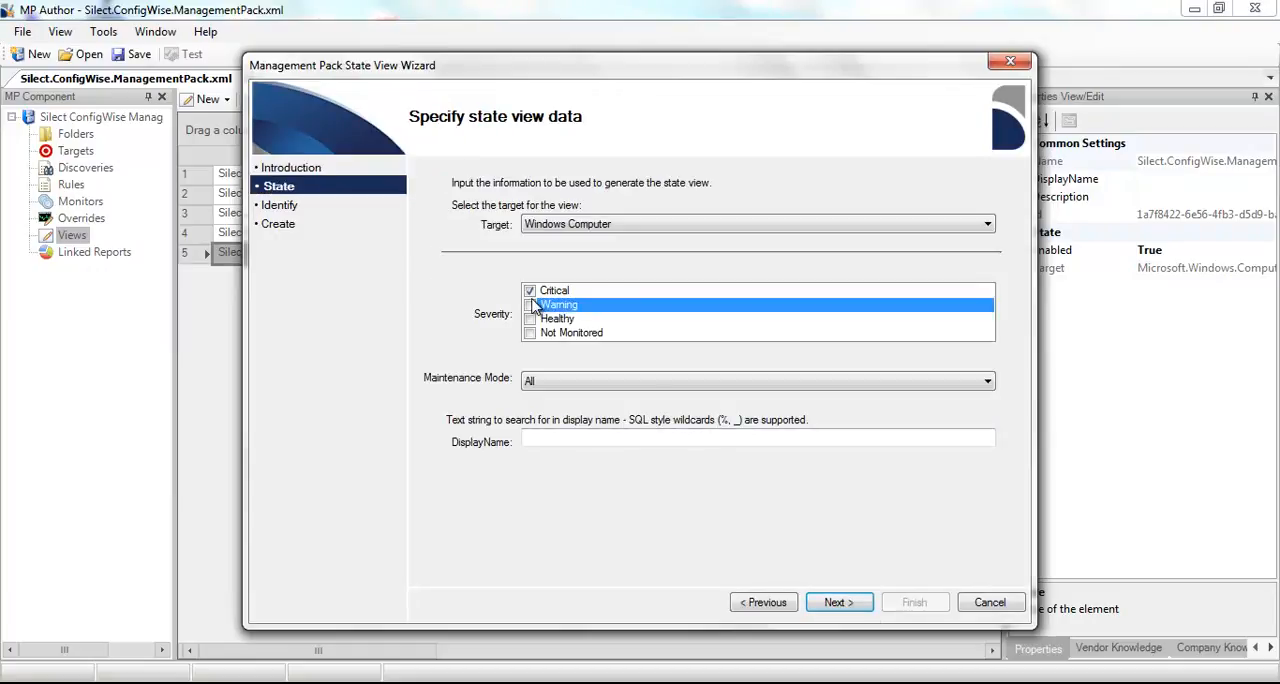
{"action": "left_click", "coordinate": [607, 386]}
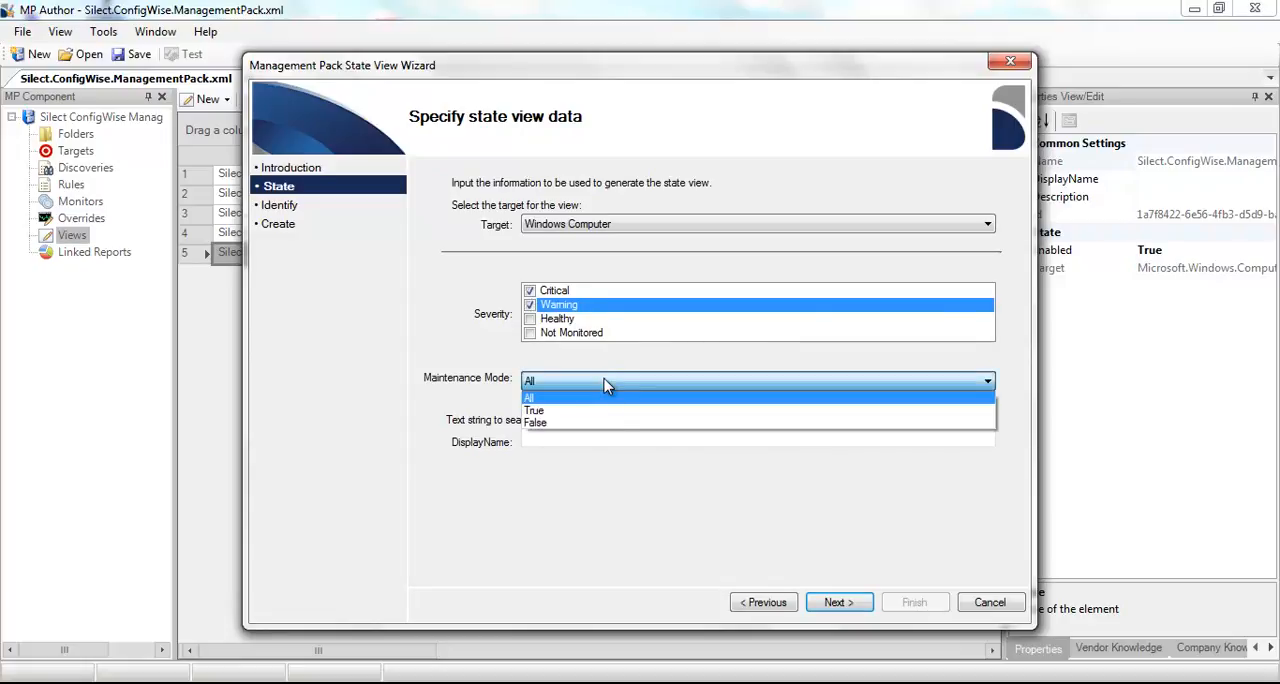
{"action": "left_click", "coordinate": [614, 424]}
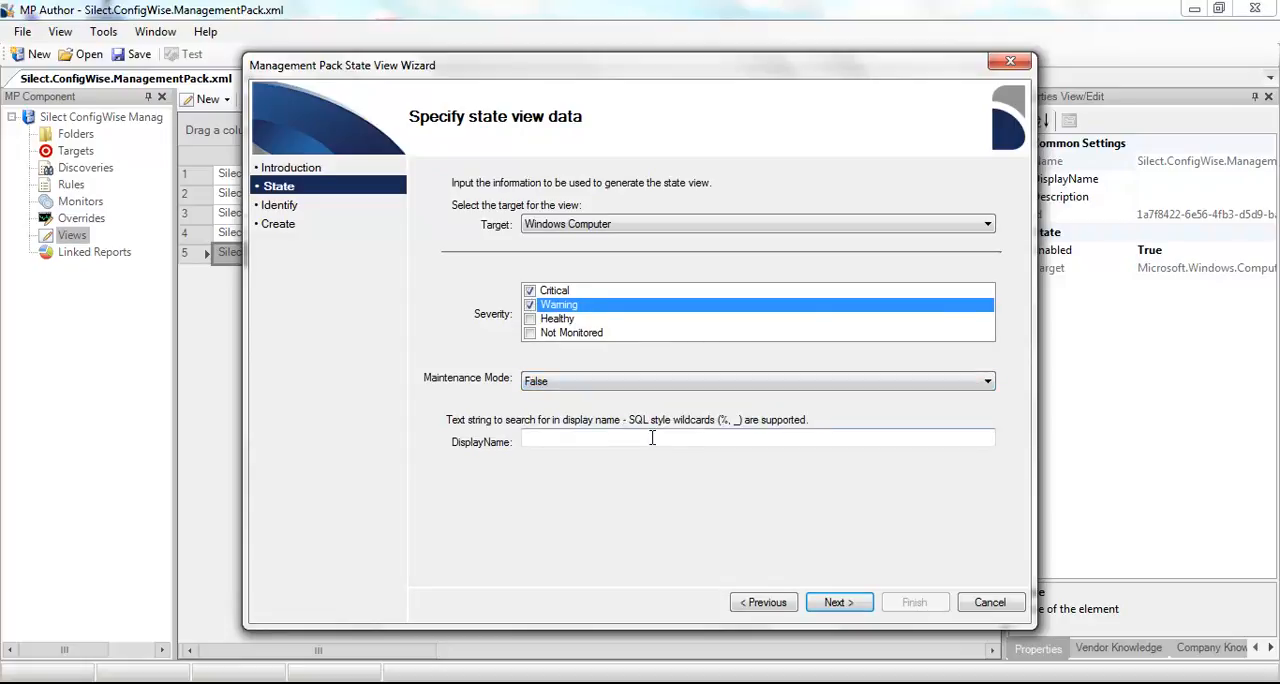
- Leave the display name search empty, accept the default name and description, and create the state view
{"action": "left_click", "coordinate": [852, 609]}
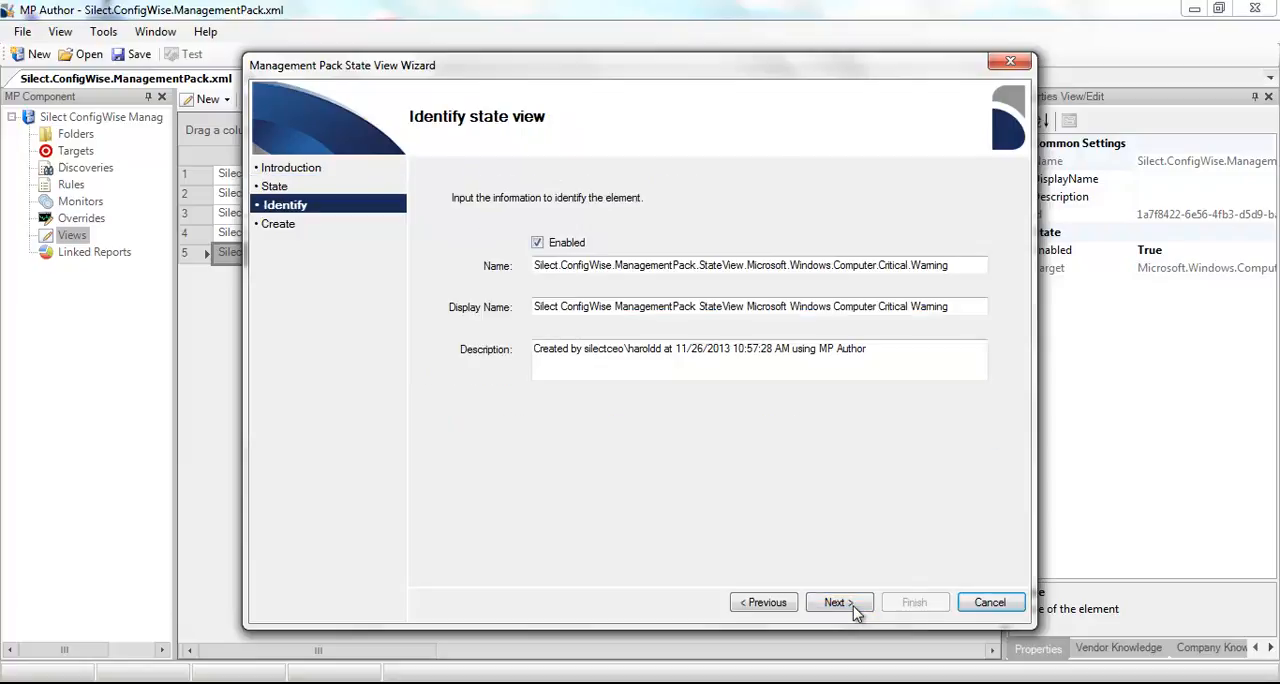
{"action": "left_click", "coordinate": [855, 611]}
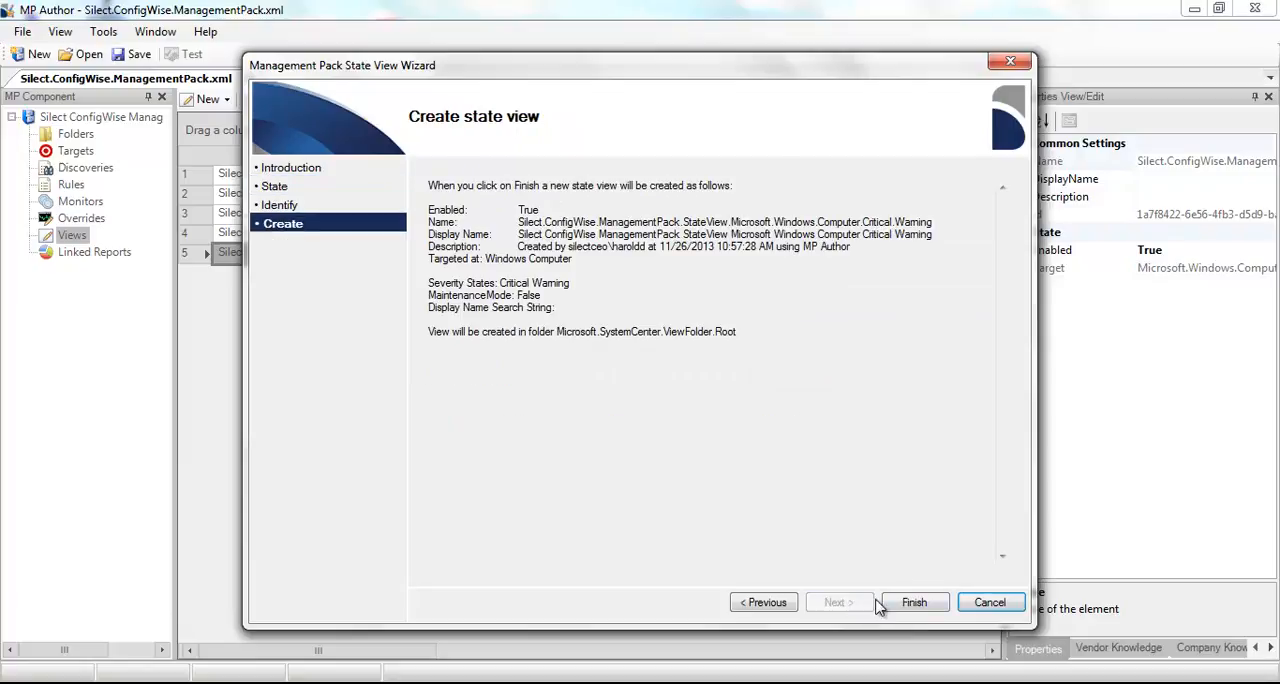
{"action": "left_click", "coordinate": [914, 603]}
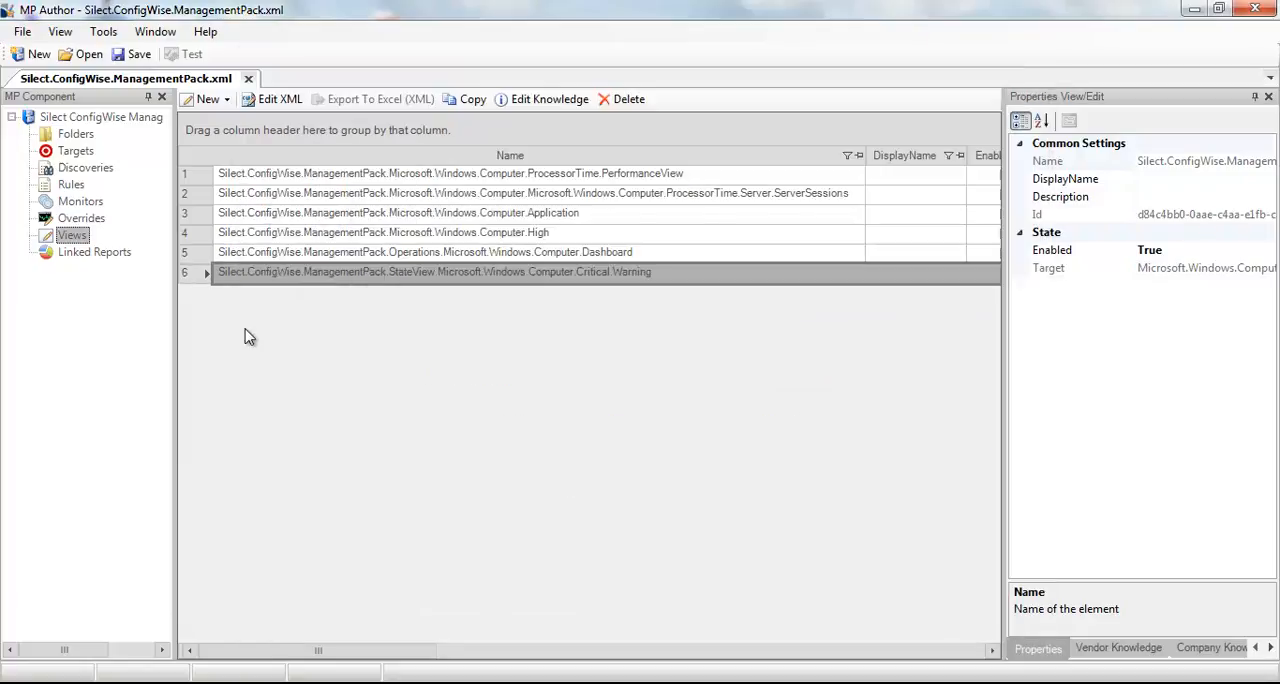
- Check which editing actions are available for the Microsoft.Windows.Computer.High alert view
{"action": "left_click", "coordinate": [305, 235]}
{"action": "right_click", "coordinate": [305, 237]}
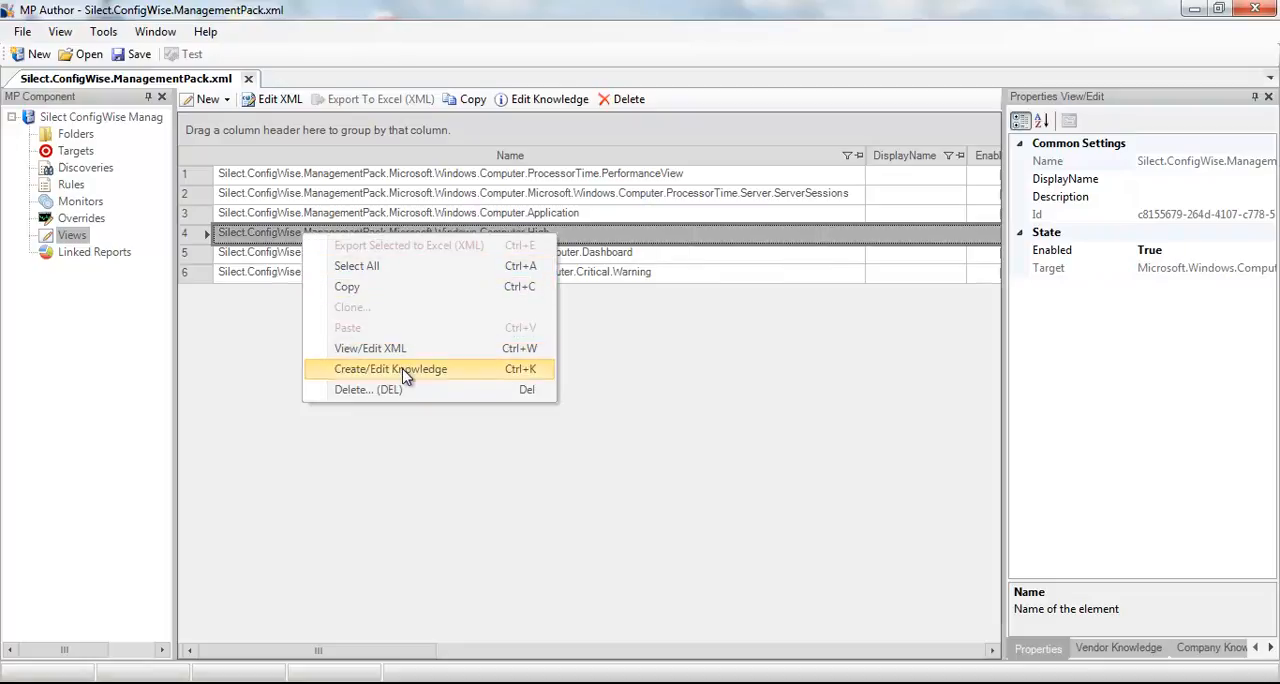
{"action": "left_click", "coordinate": [250, 322]}
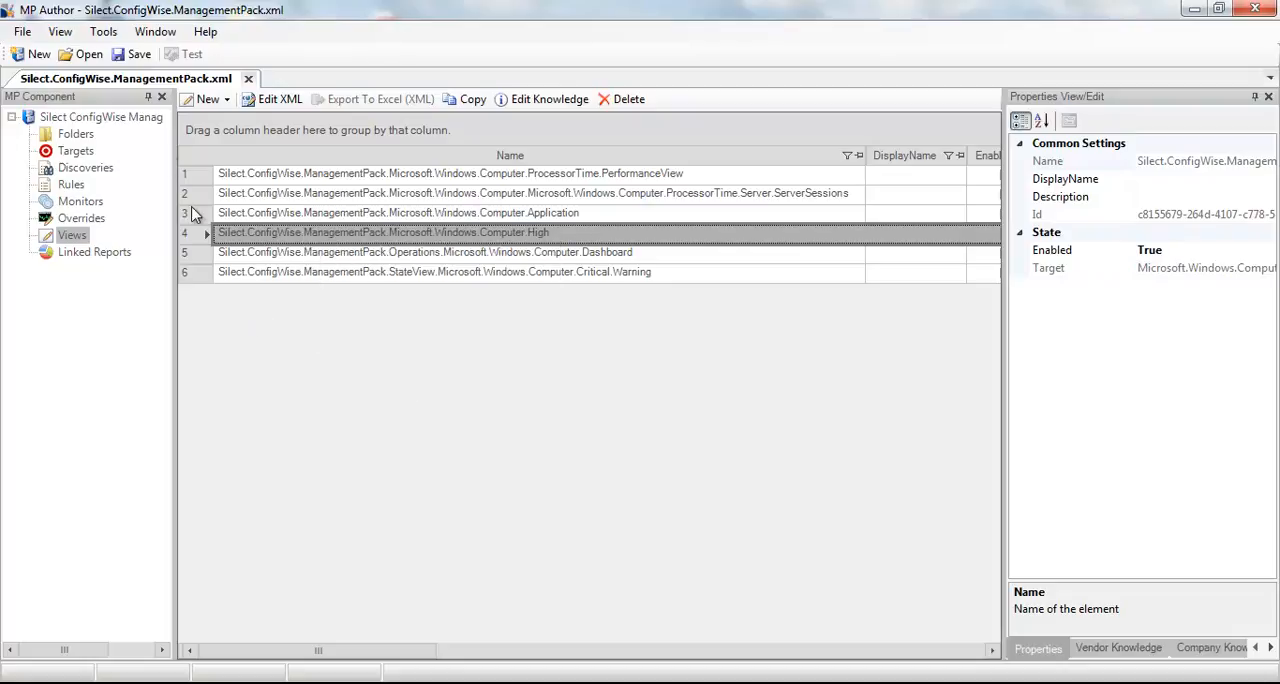
- Save the management pack and open the list of actions available for the whole pack
{"action": "left_click", "coordinate": [133, 54]}
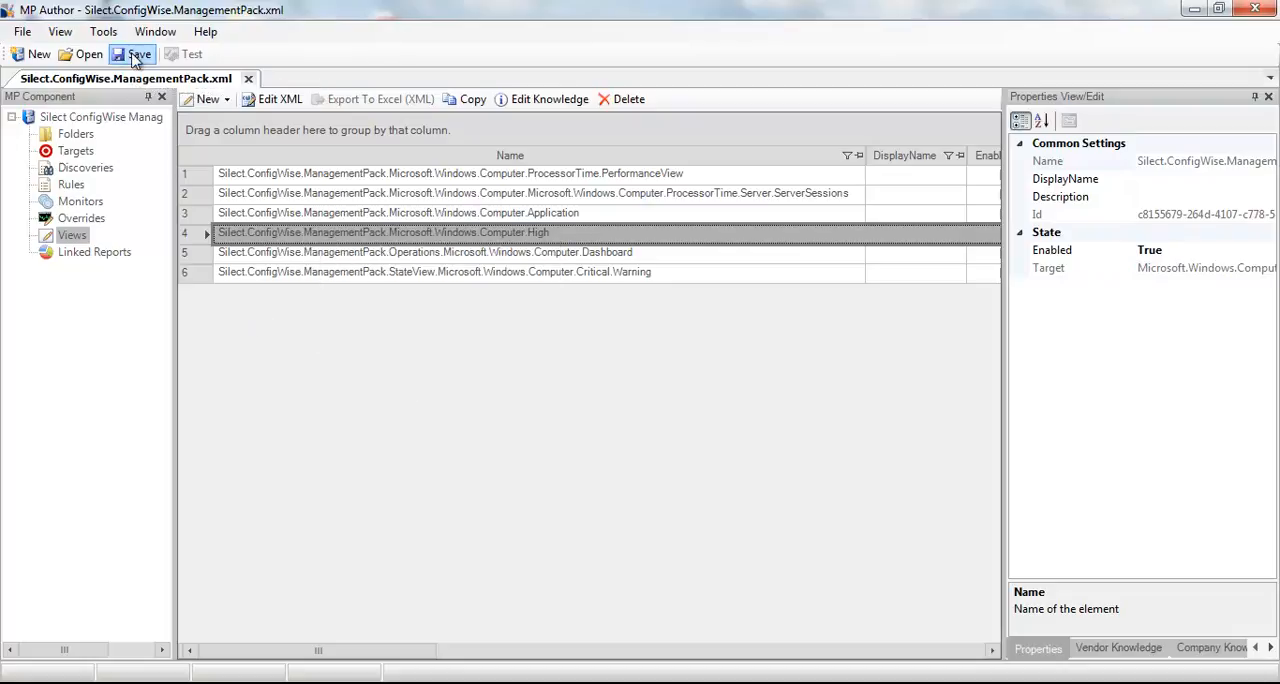
{"action": "left_click", "coordinate": [96, 118]}
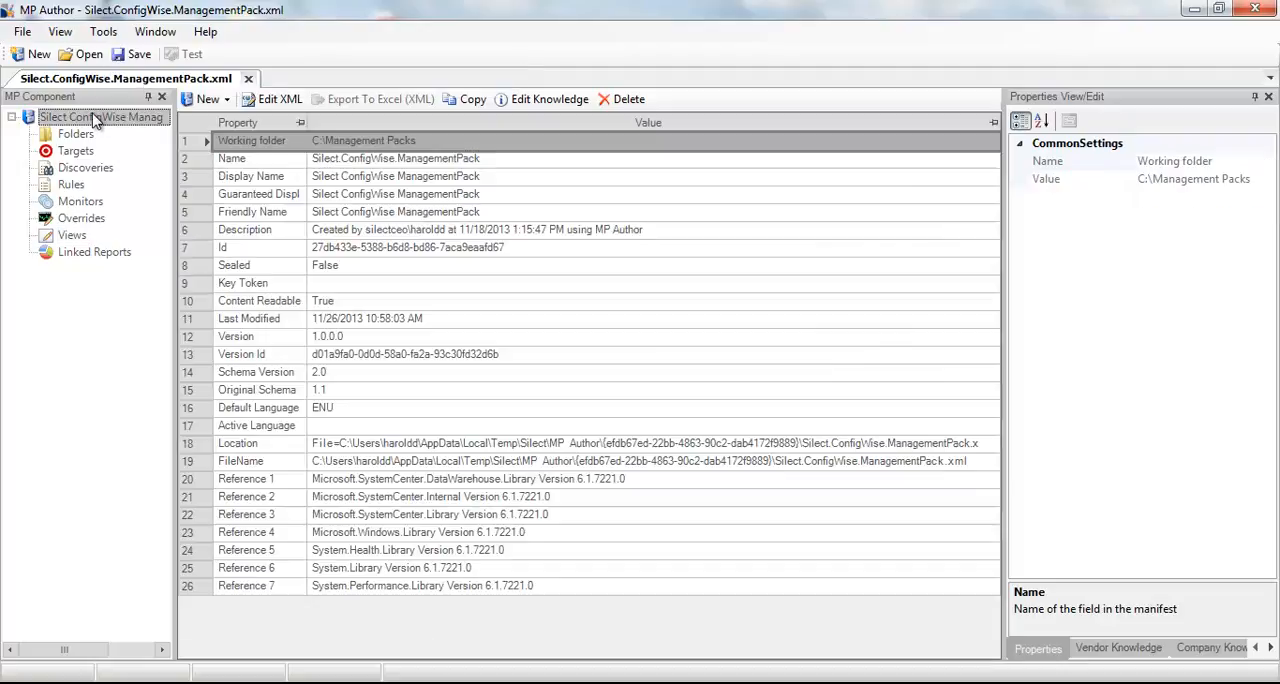
{"action": "right_click", "coordinate": [96, 118]}
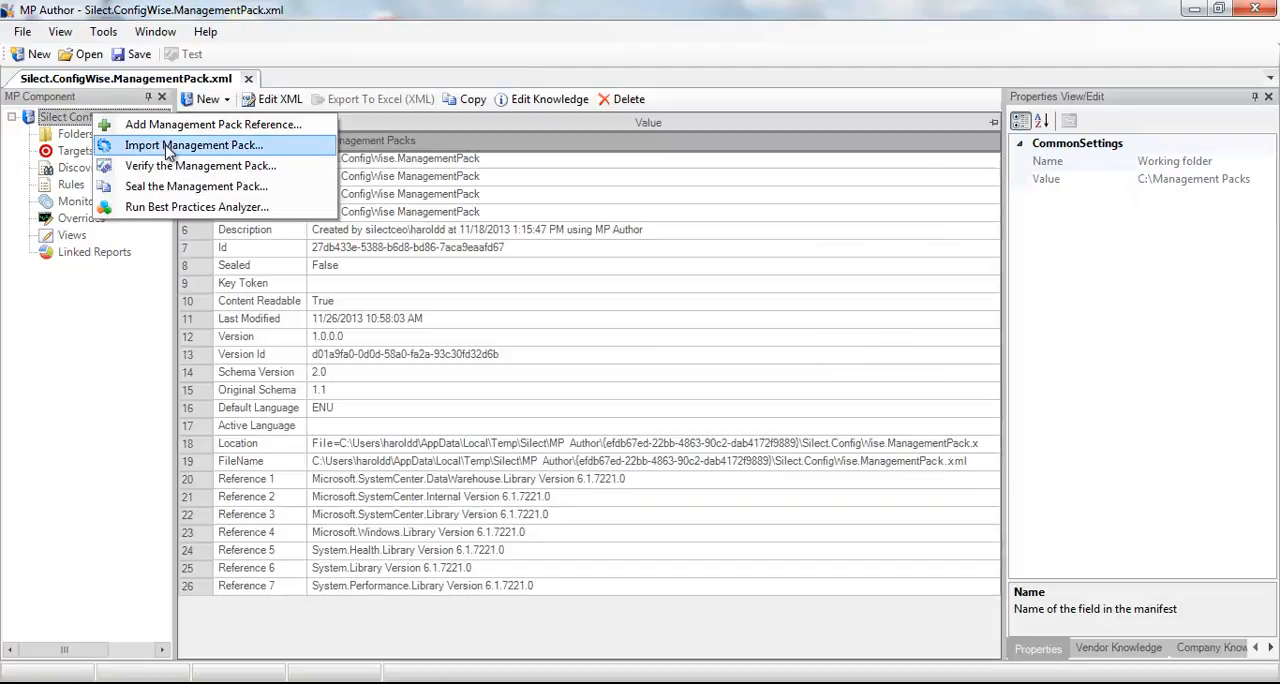